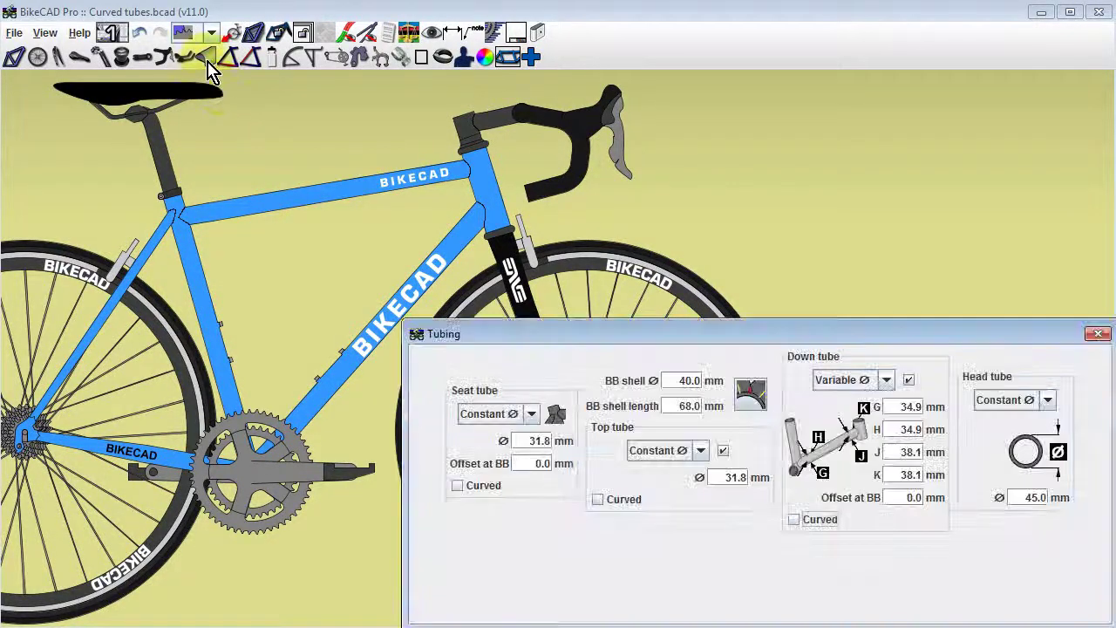
Try Curved on the seat, top and down tubes, return each to straight, and close Tubing
left_click(457, 485)
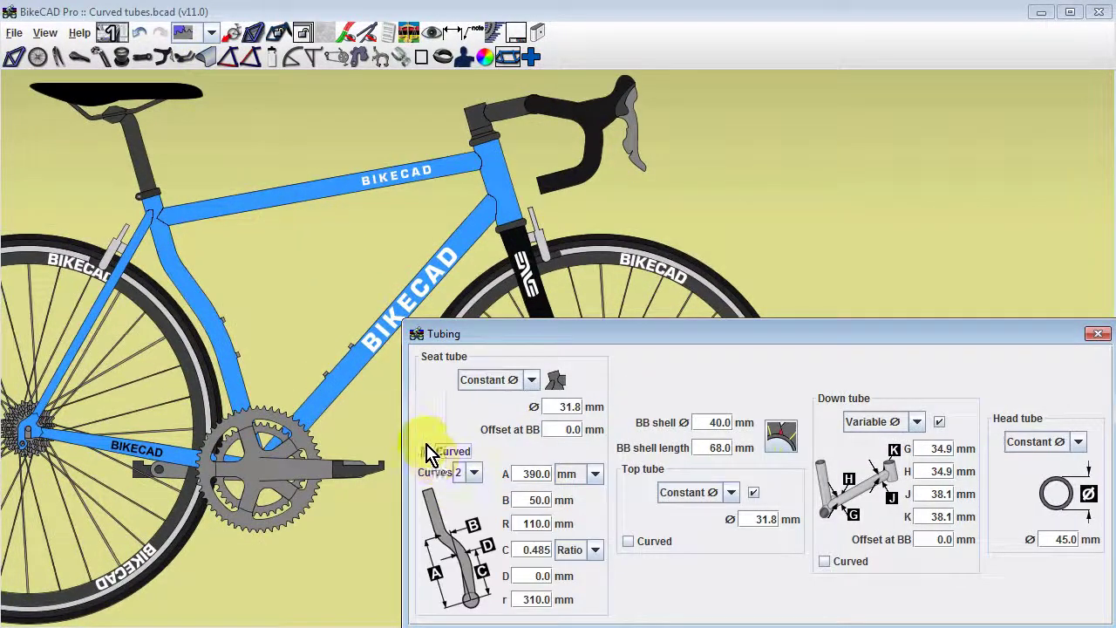
left_click(427, 452)
left_click(598, 499)
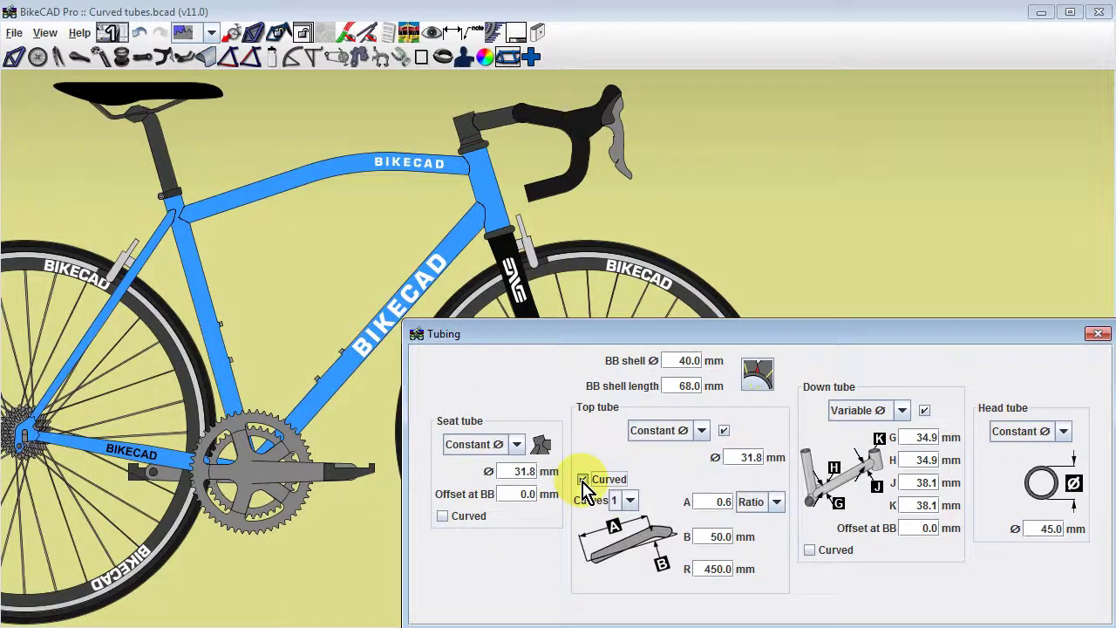
left_click(582, 476)
left_click(793, 519)
left_click(771, 523)
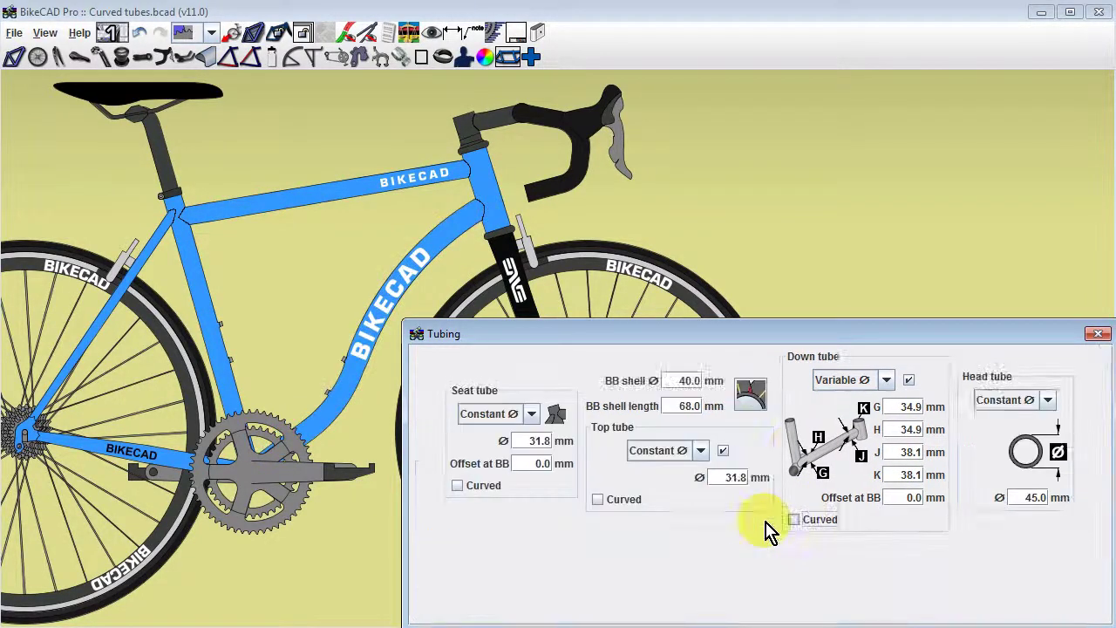
left_click(1098, 333)
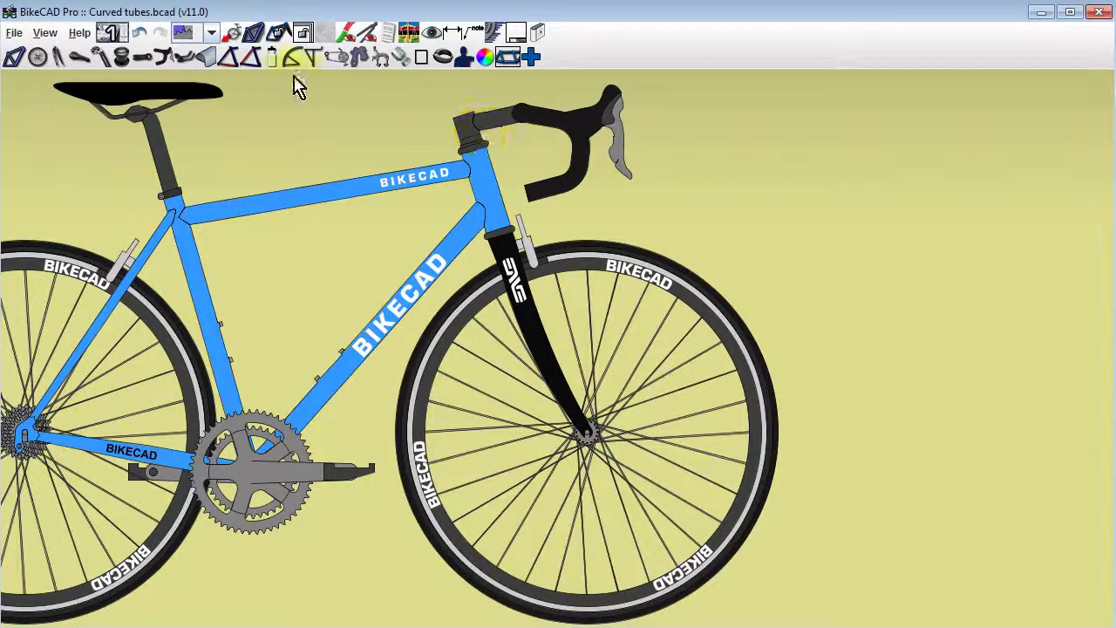
Make the chain stays curved in both side view and plan view
left_click(227, 62)
left_click(848, 225)
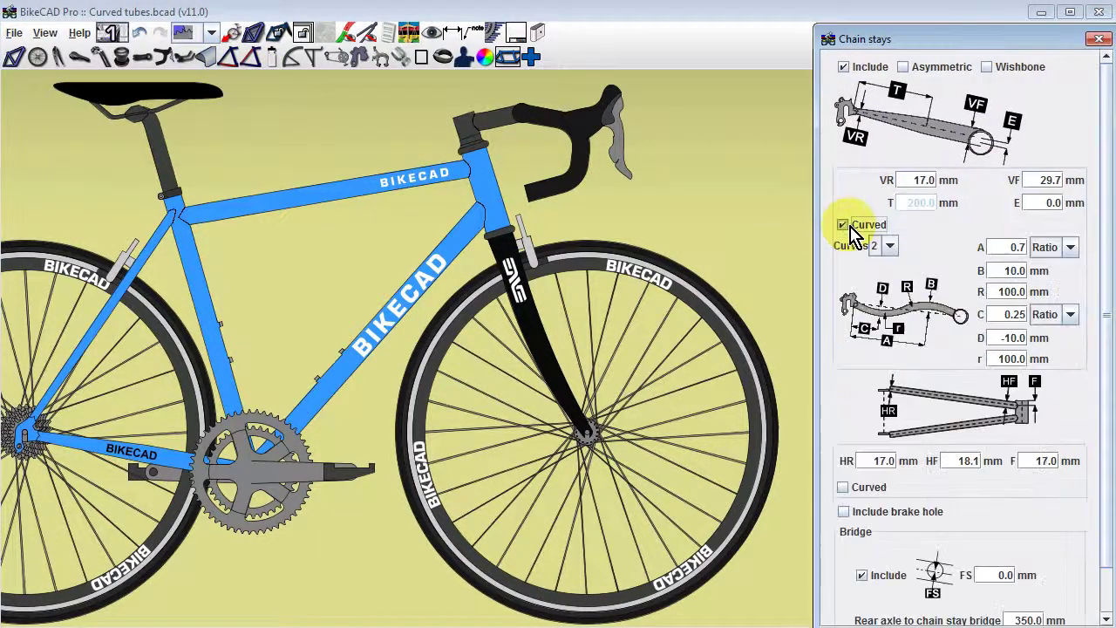
left_click(438, 250)
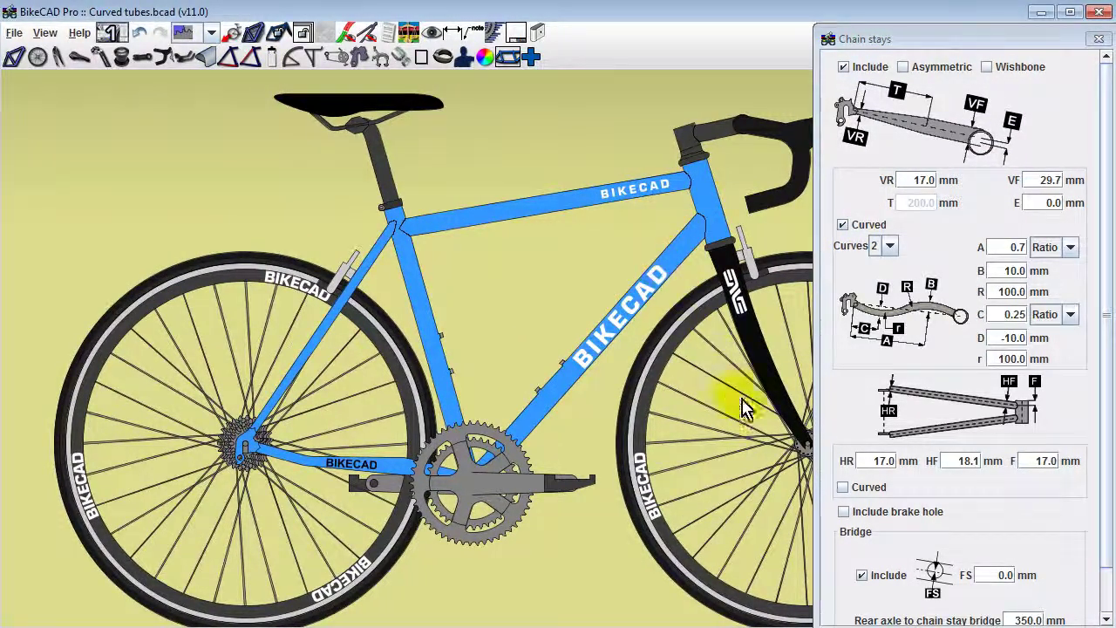
left_click(843, 487)
Turn on the Stays auxiliary view and close the stays and chain stay settings
left_click(373, 52)
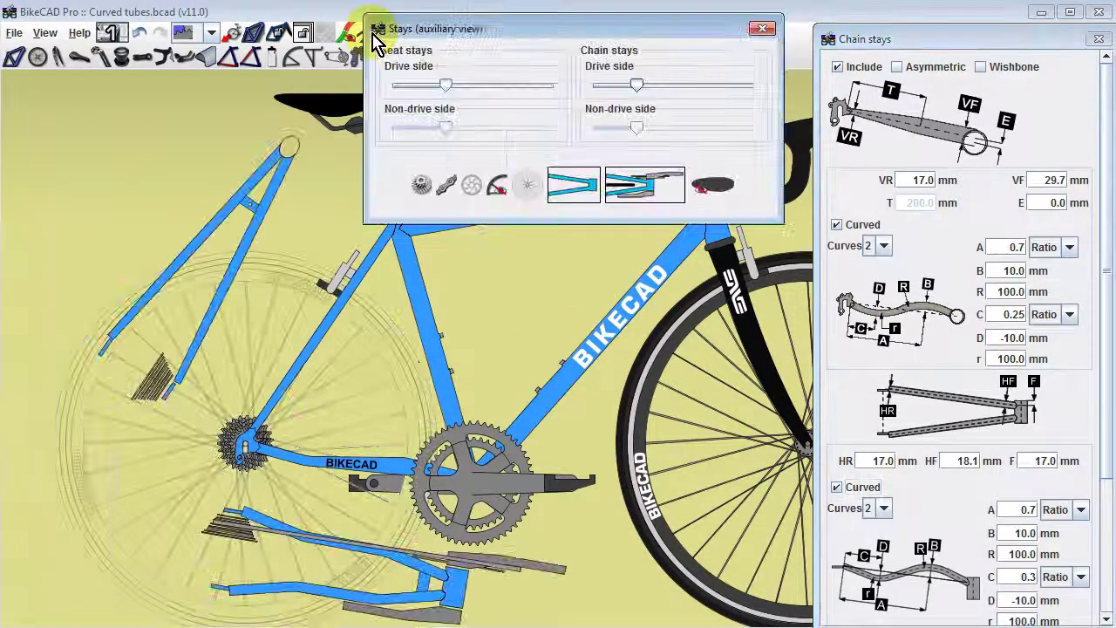
left_click(763, 29)
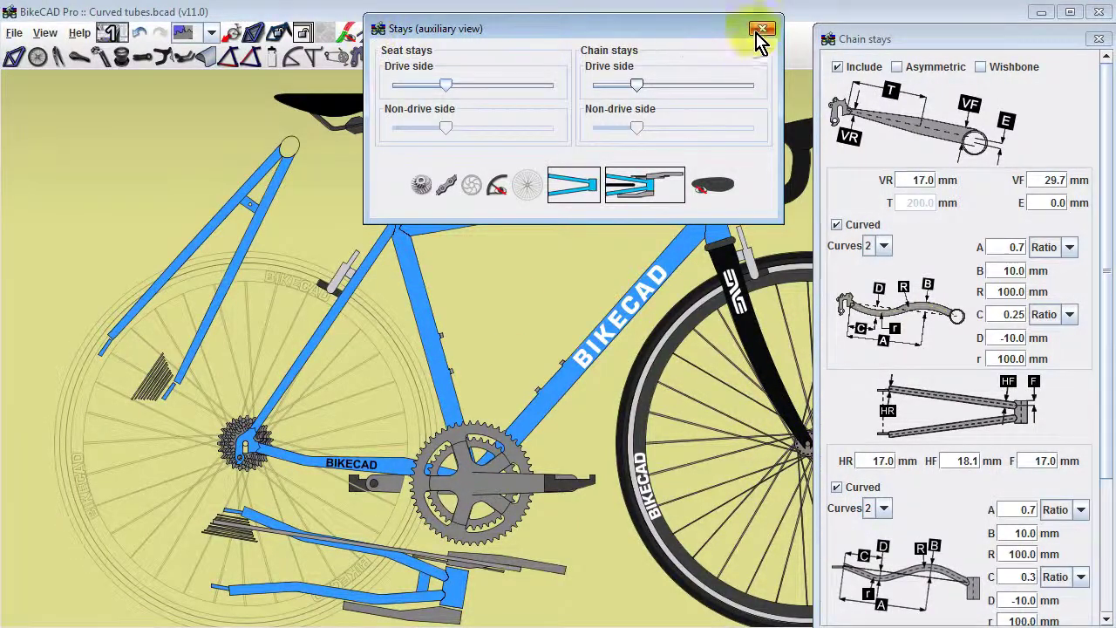
left_click(1097, 40)
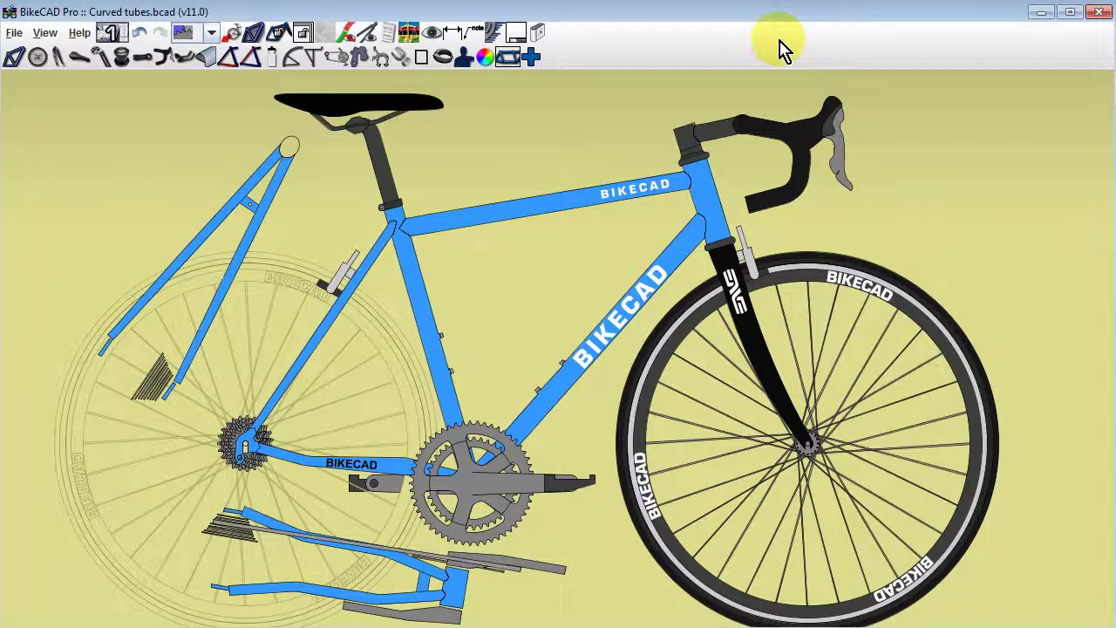
left_click(253, 59)
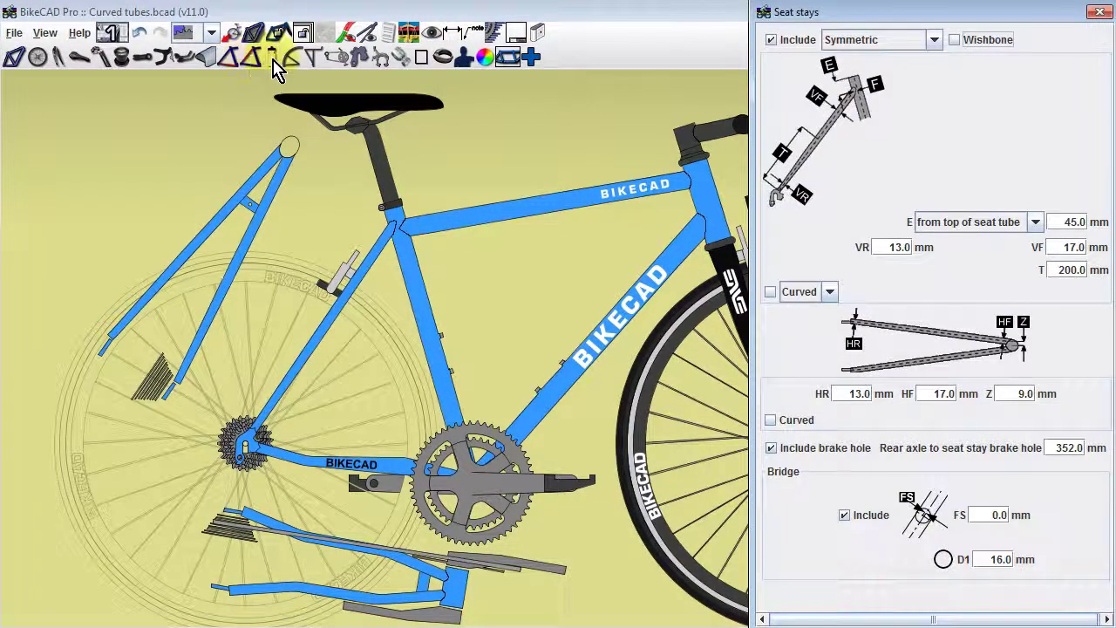
left_click(771, 293)
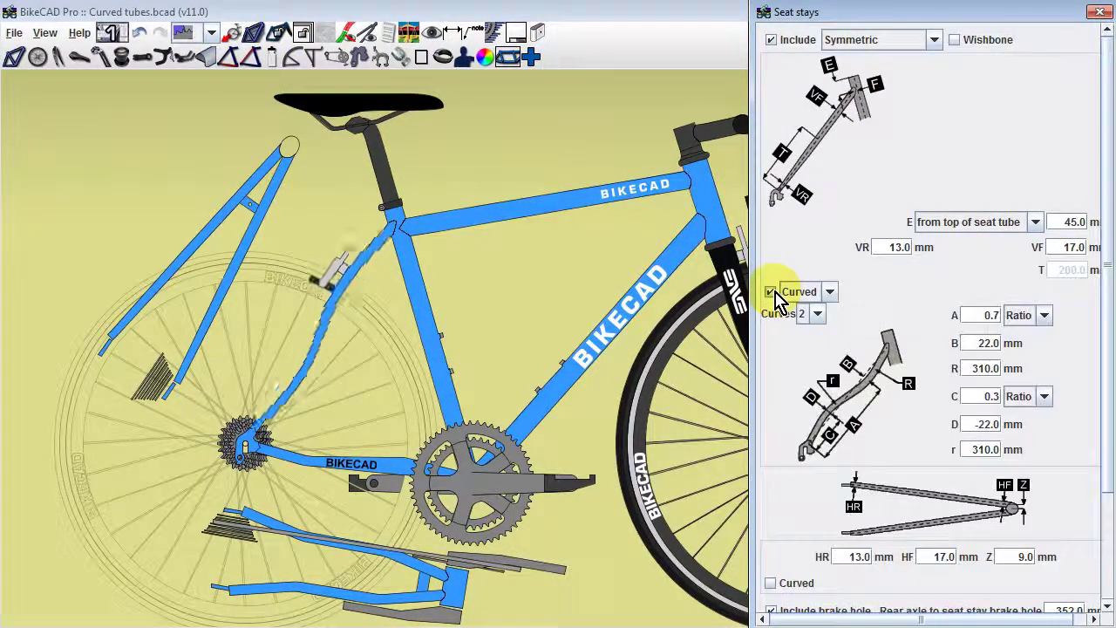
left_click(771, 584)
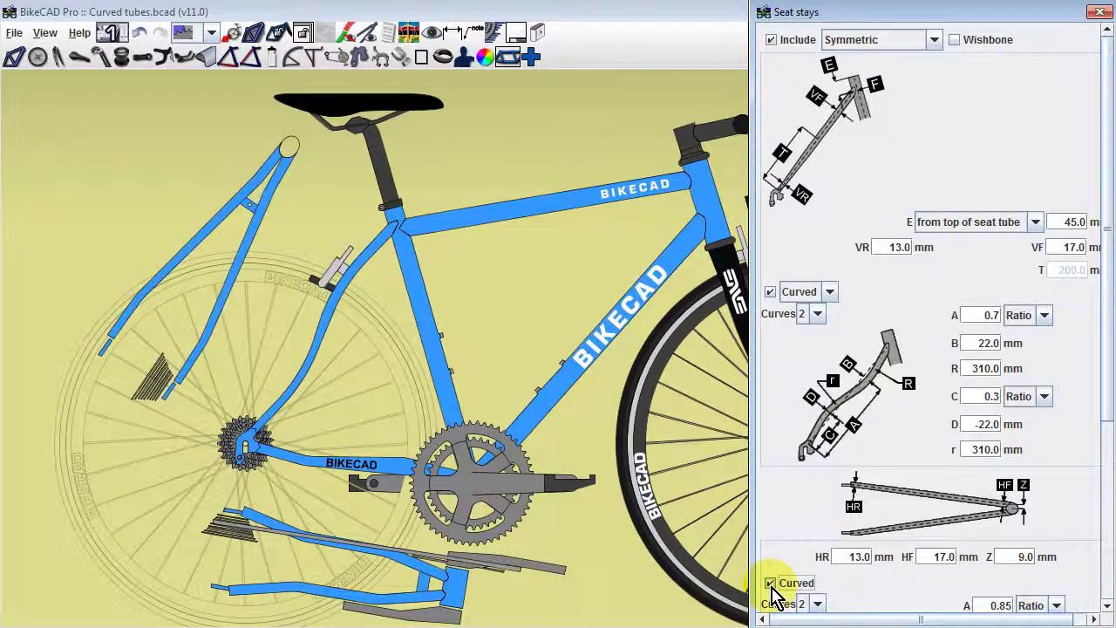
left_click(956, 41)
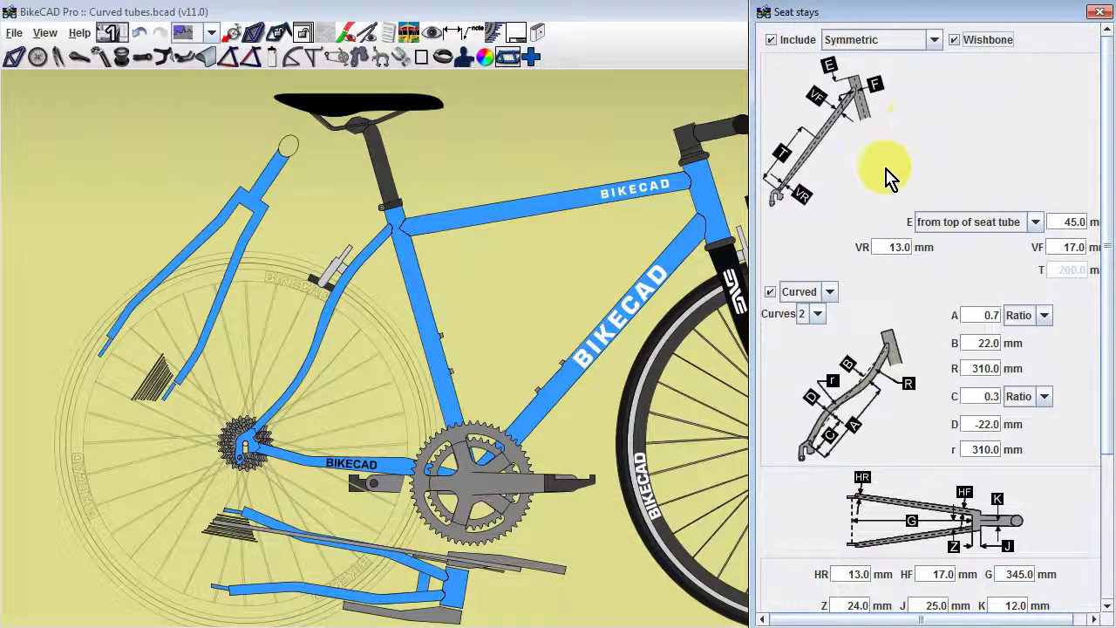
left_click(830, 293)
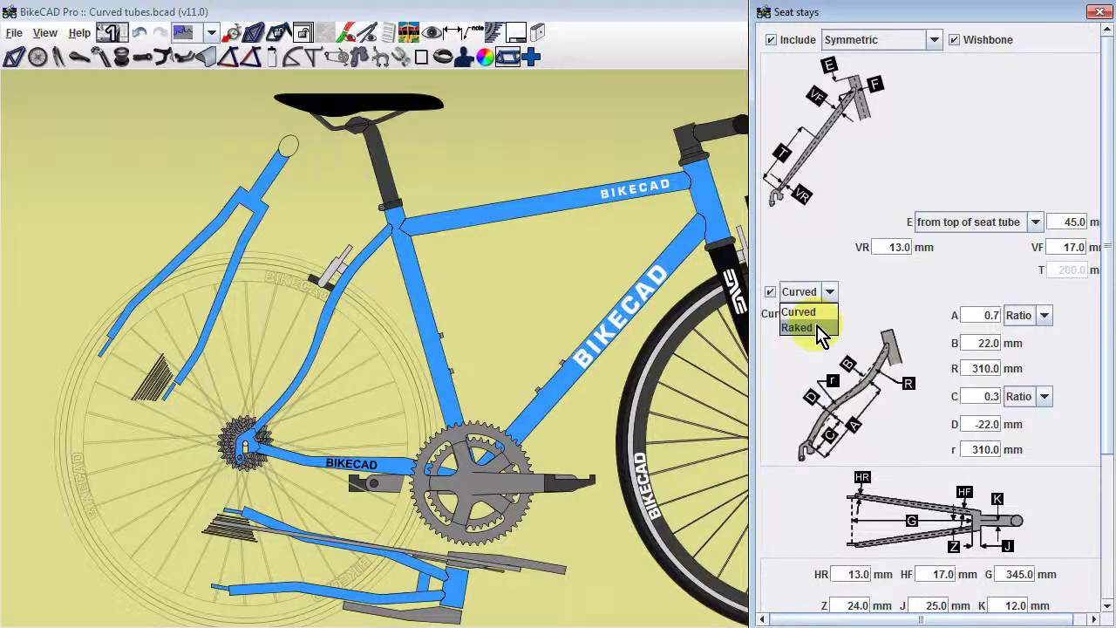
left_click(820, 335)
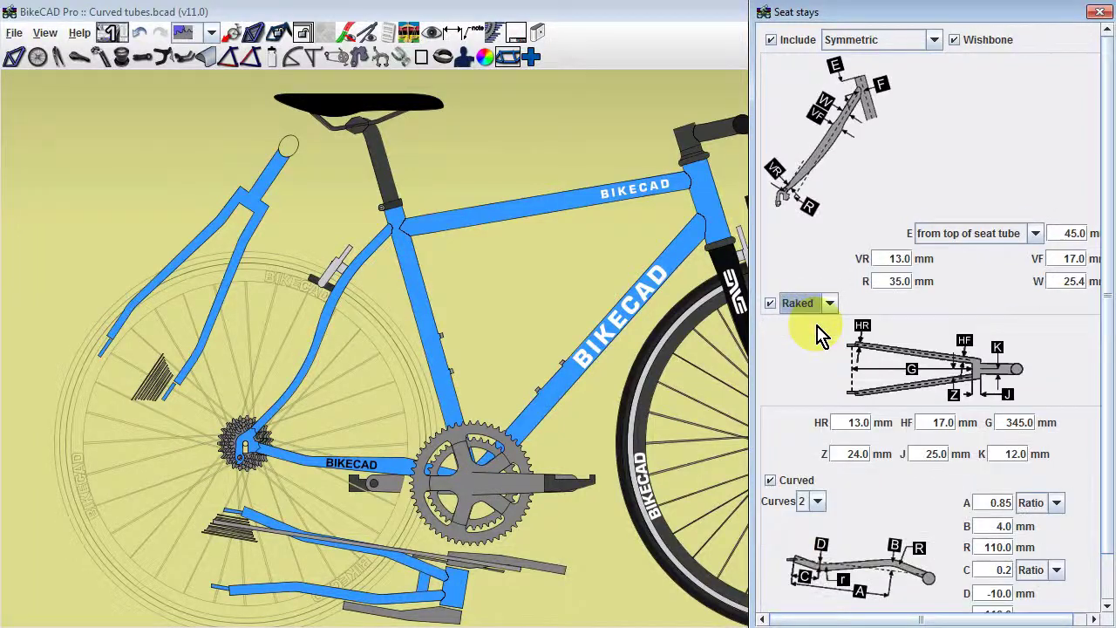
left_click(892, 288)
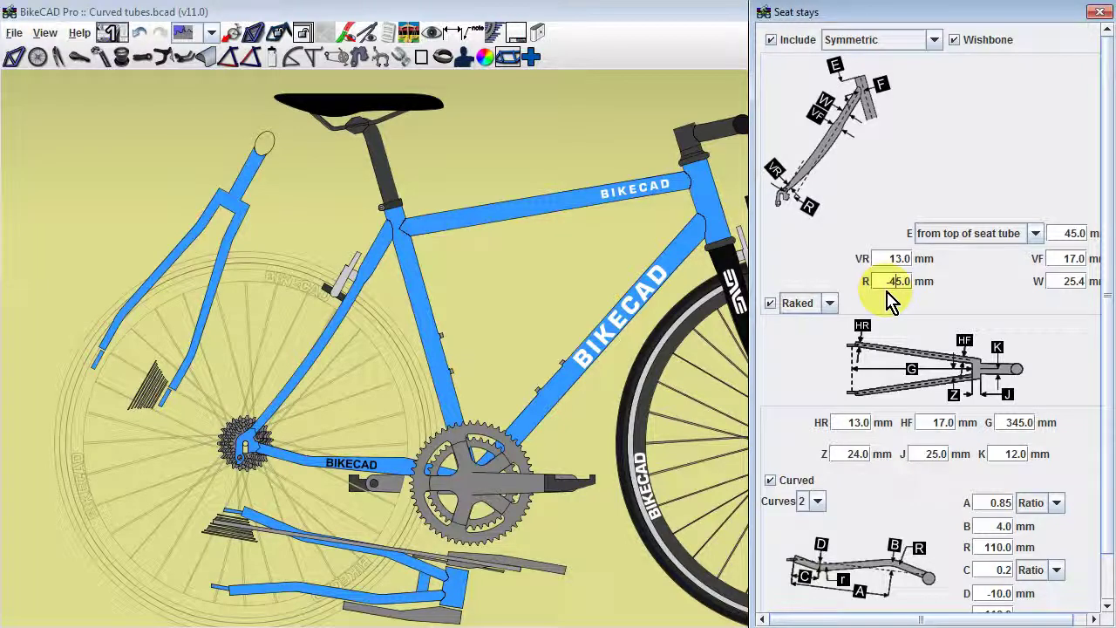
key("Return")
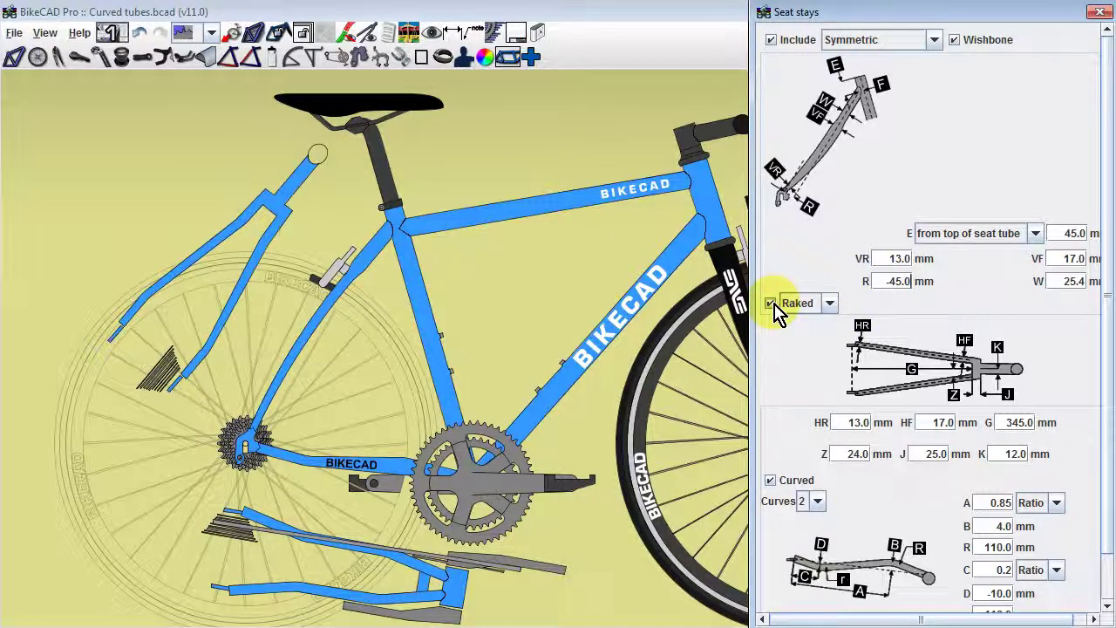
left_click(771, 303)
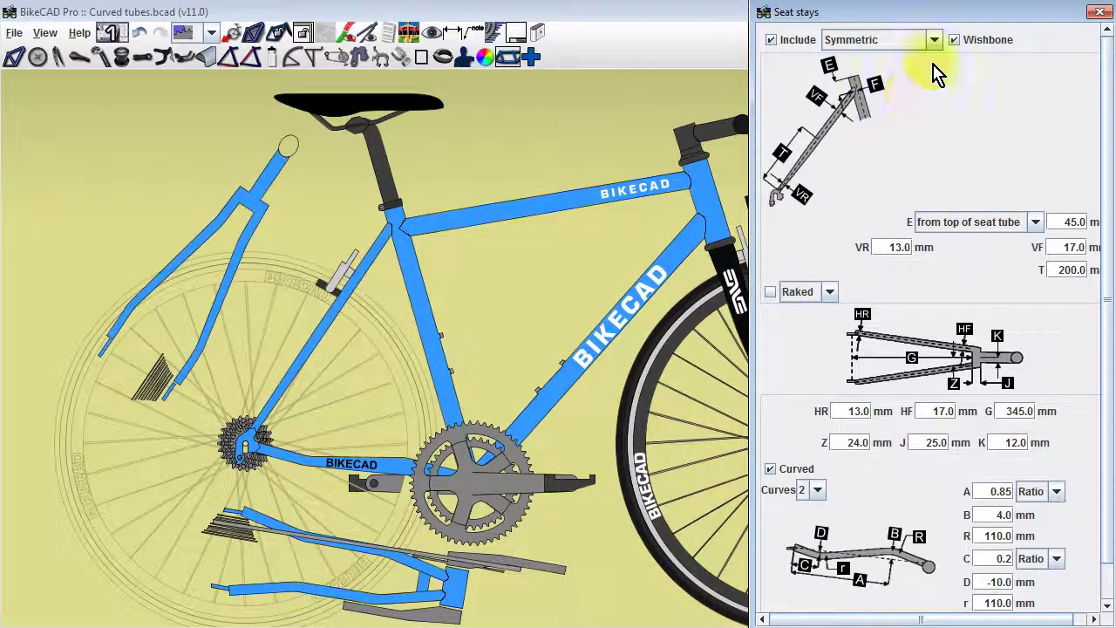
left_click(956, 40)
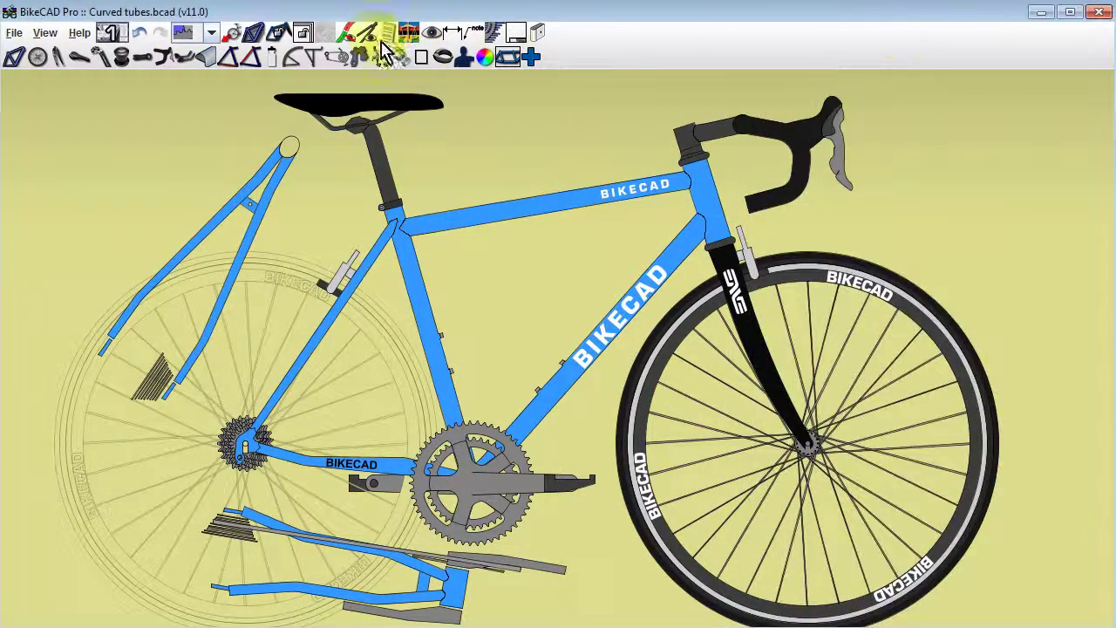
left_click(369, 37)
Add a curved extra tube between the seat and down tubes, then delete it
left_click(530, 56)
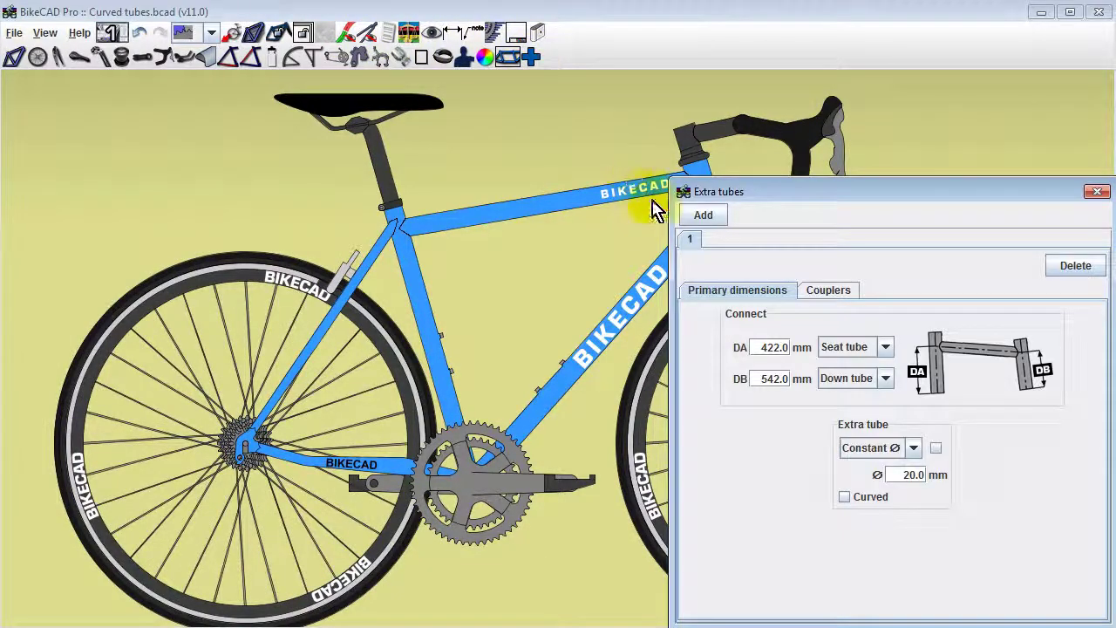
left_click(936, 448)
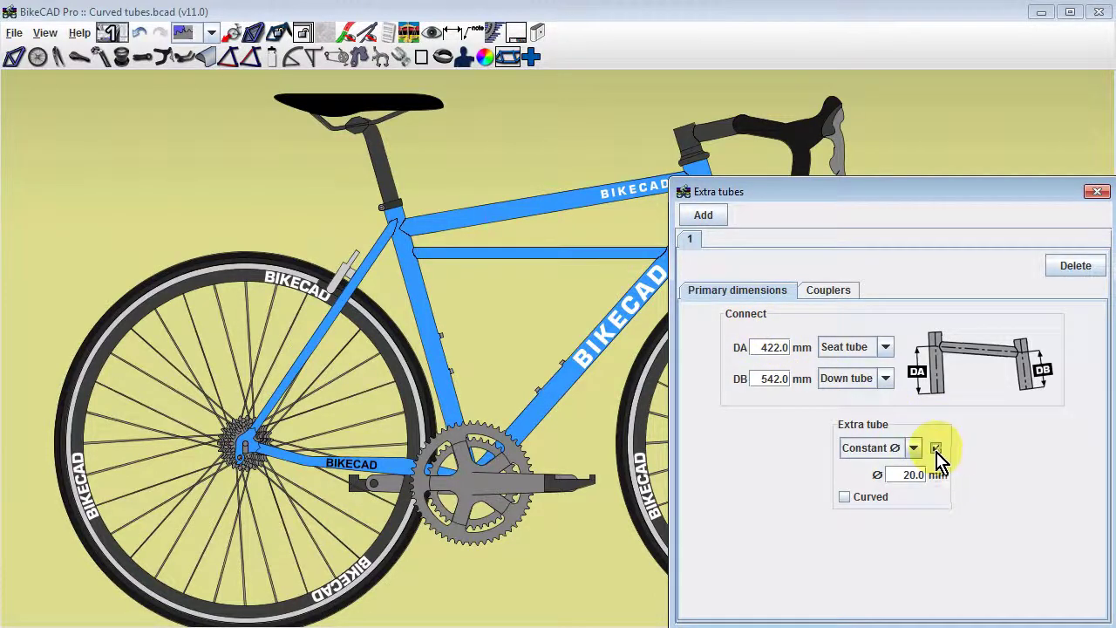
left_click(853, 499)
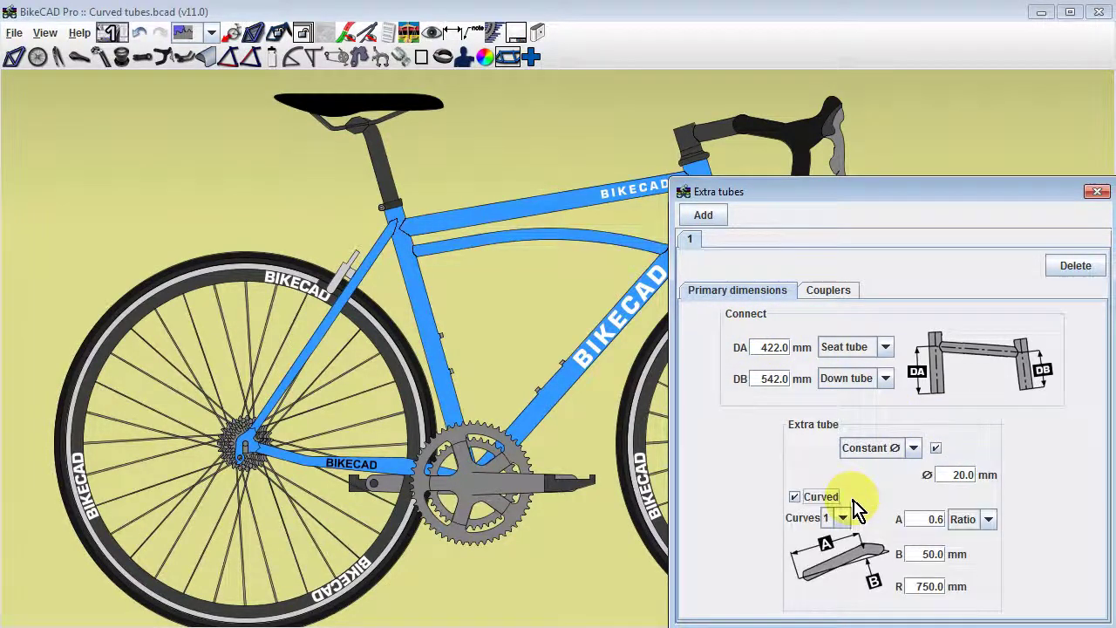
left_click(1074, 267)
left_click(1097, 191)
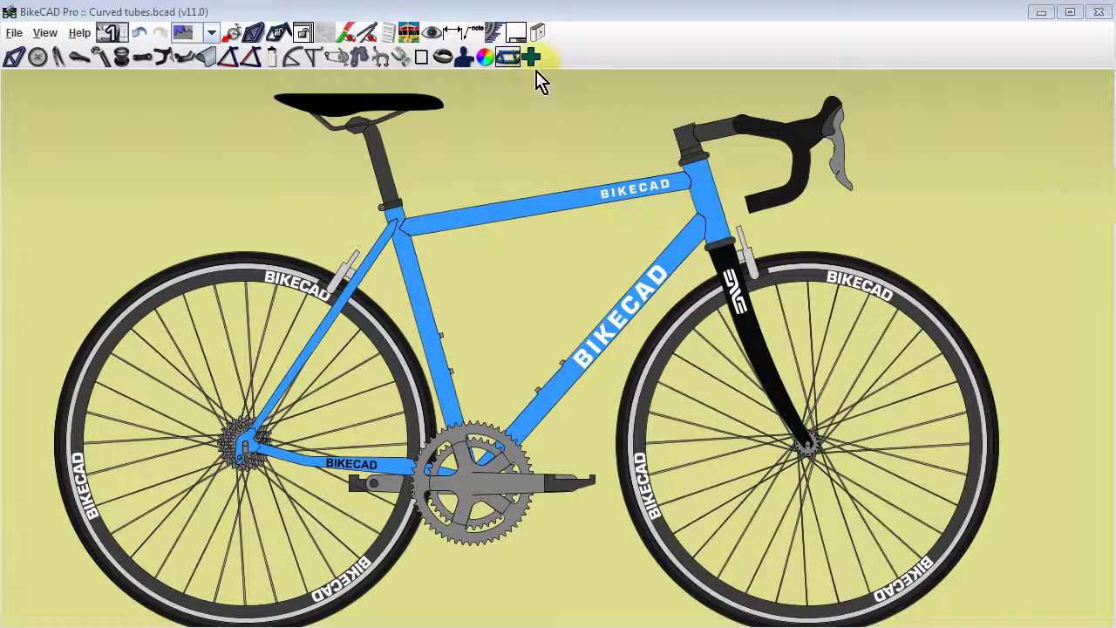
Set the seat stays to Curved and close the seat stay settings
left_click(251, 55)
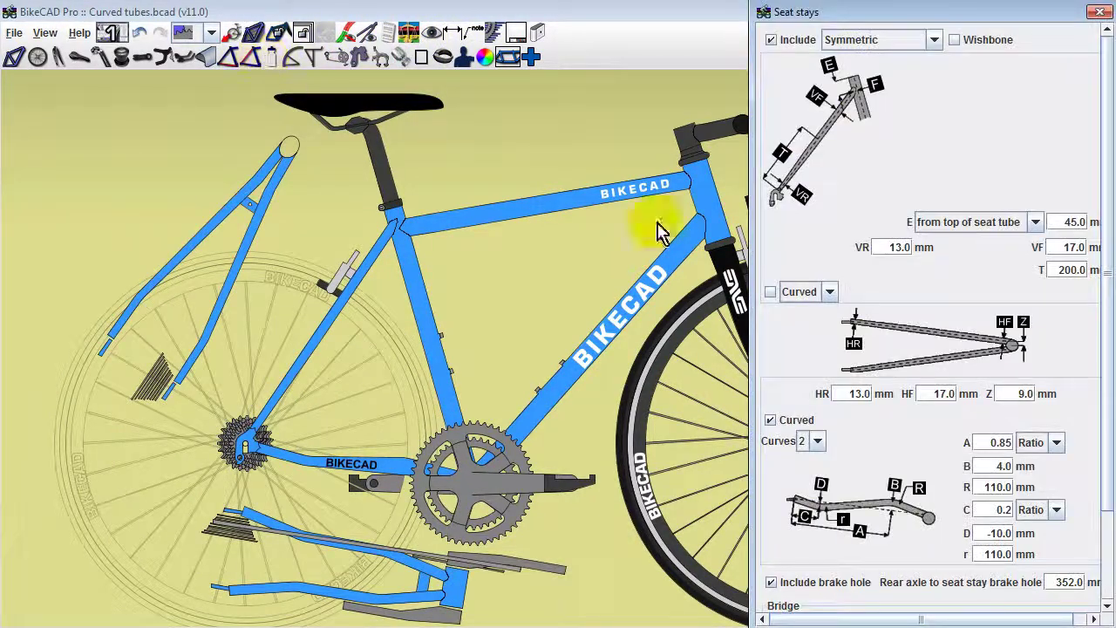
left_click(782, 294)
left_click(772, 292)
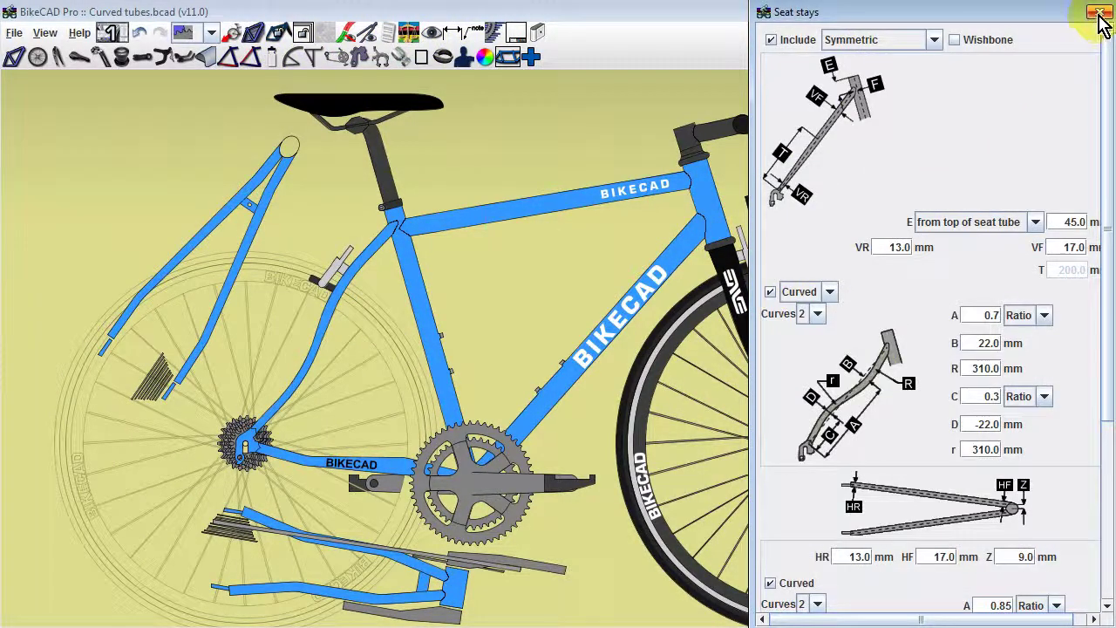
left_click(1098, 11)
Preview seat stay A, B, R, ∠1, C, D, r, ∠2 dimensions, clear all, and choose Stays auxiliary view
left_click(452, 33)
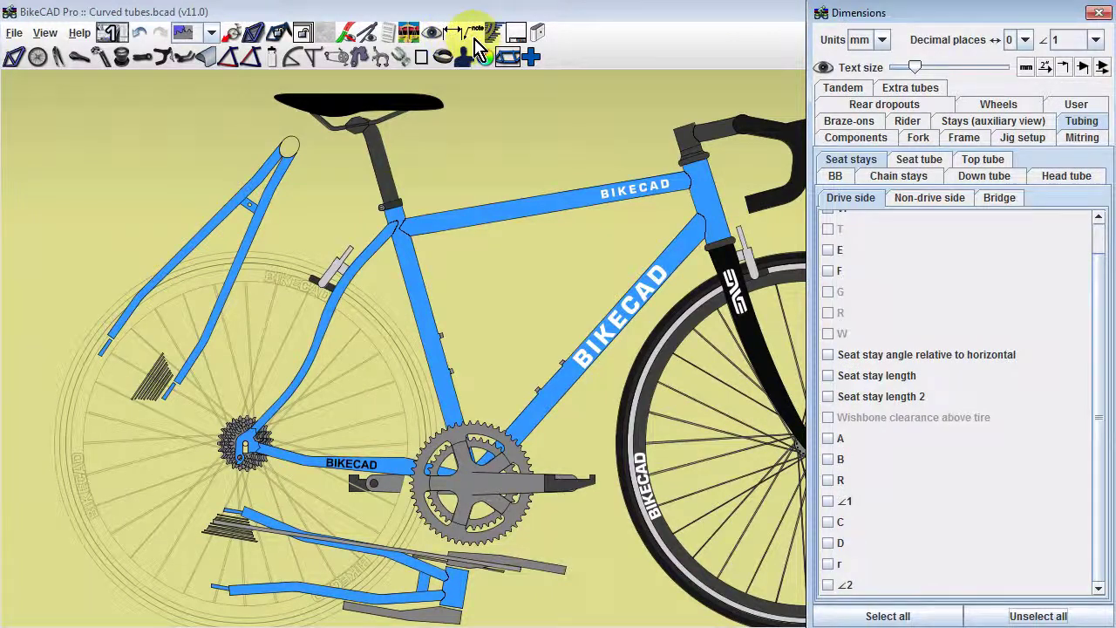
left_click(834, 440)
left_click(835, 460)
left_click(834, 481)
left_click(834, 501)
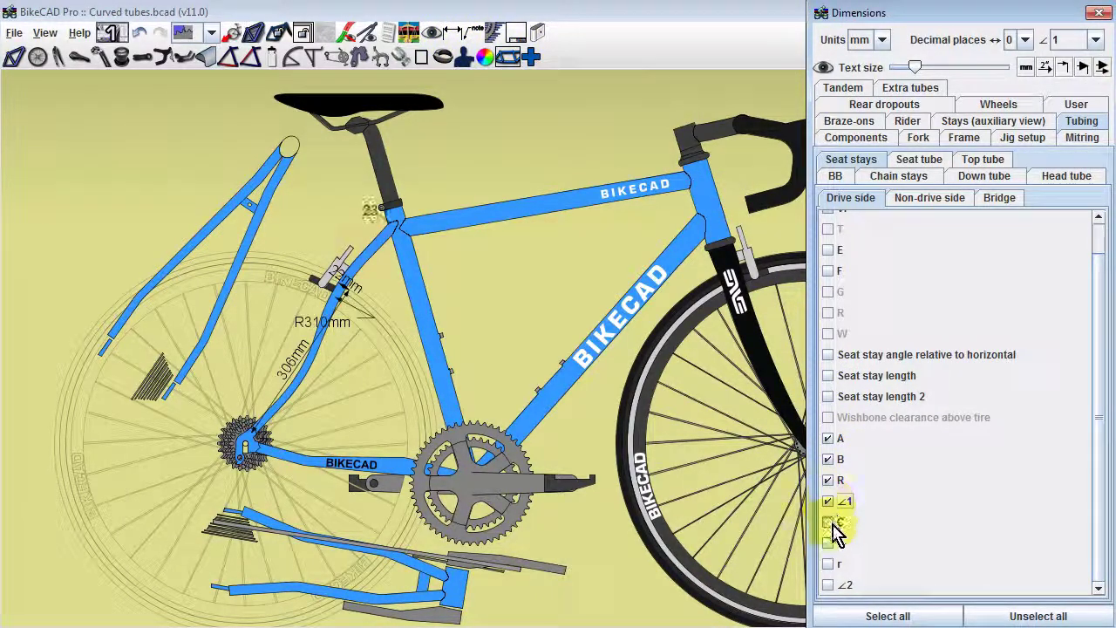
left_click(833, 523)
left_click(835, 544)
left_click(831, 564)
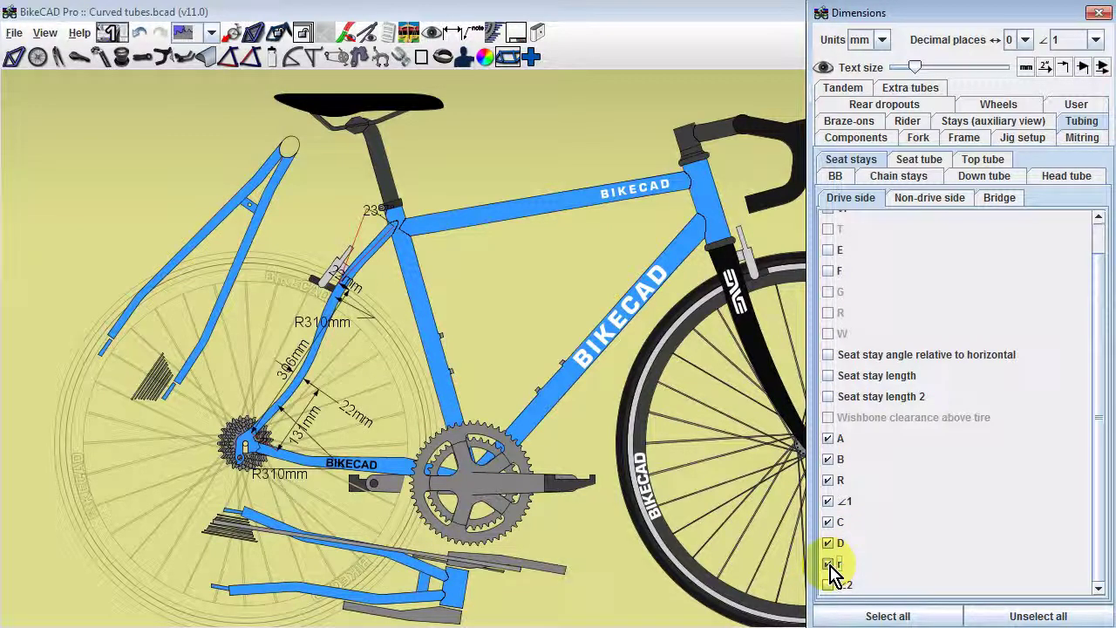
left_click(830, 585)
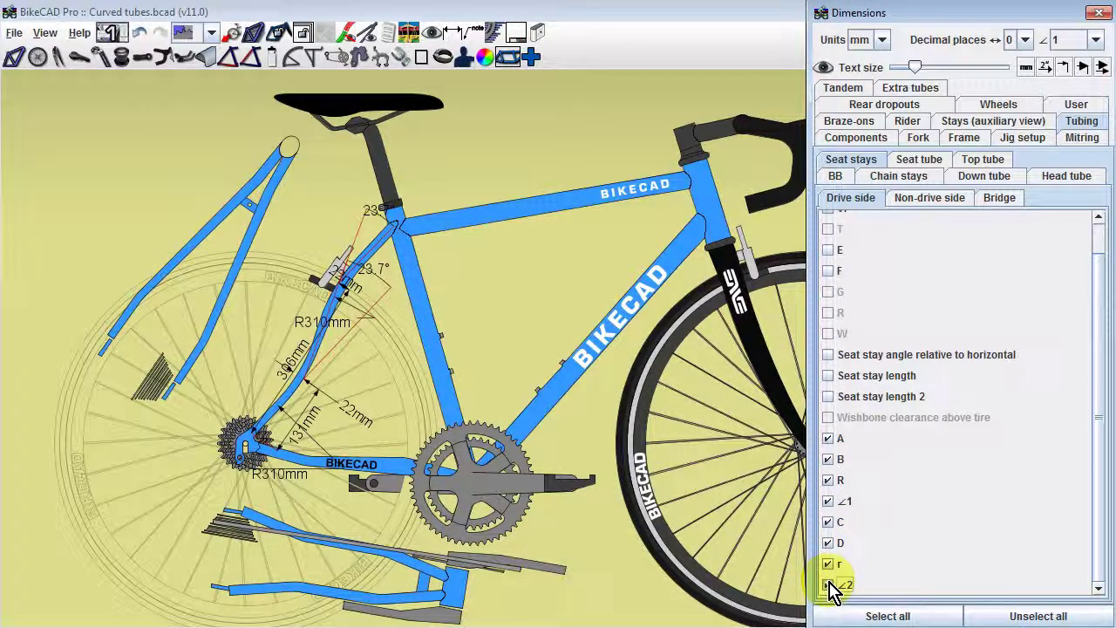
left_click(989, 610)
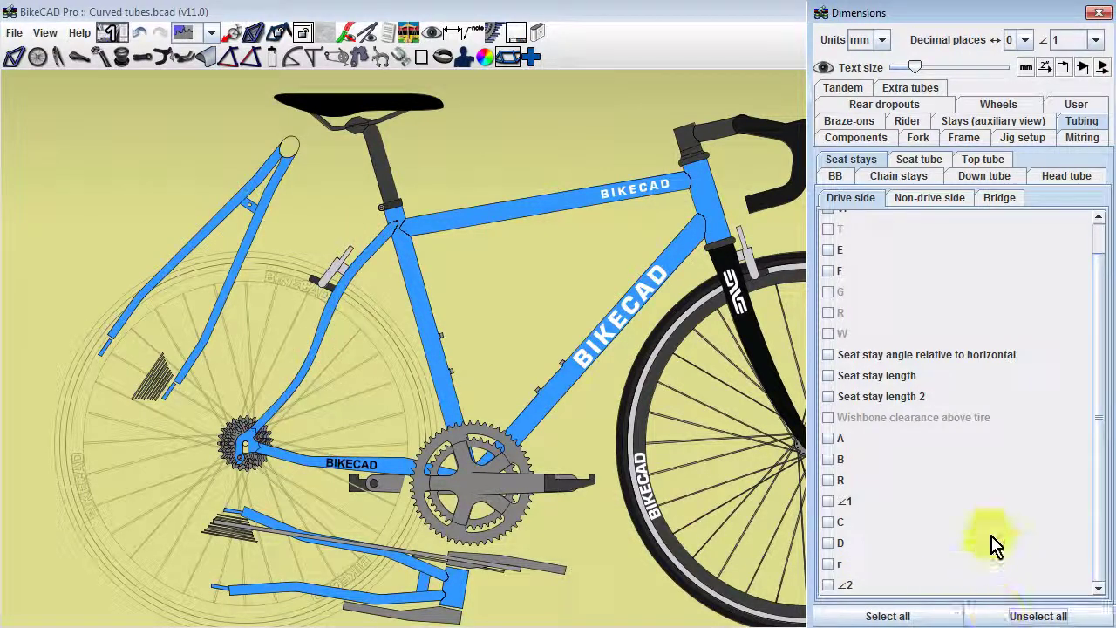
left_click(966, 123)
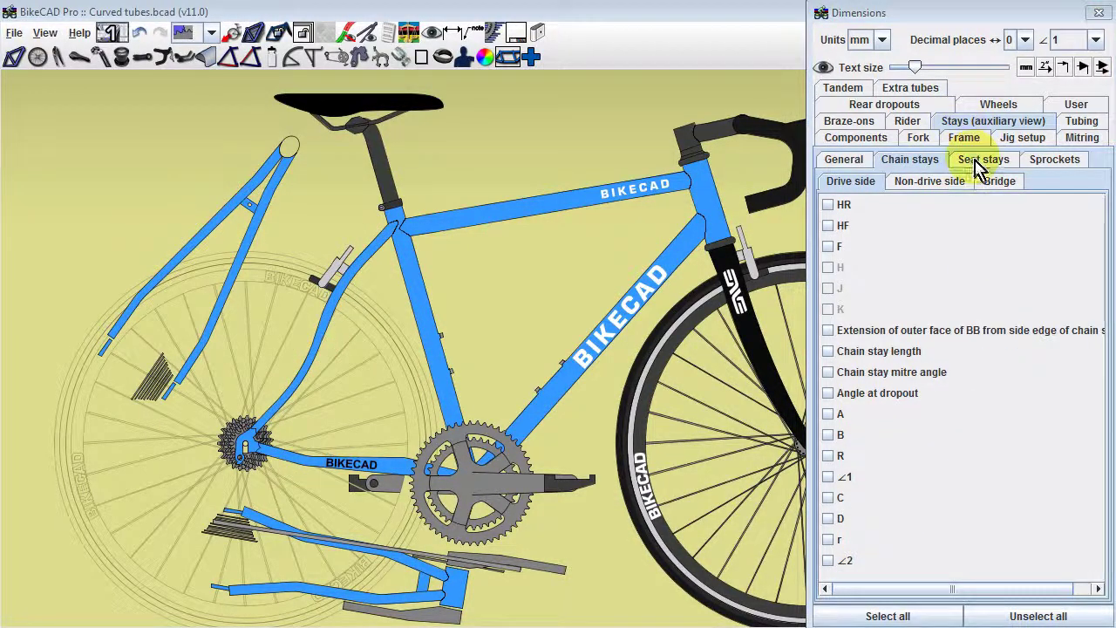
Preview the auxiliary seat stay A, B, R, ∠1, C, D, r and ∠2 (9.3°) dimensions, then clear them
left_click(977, 165)
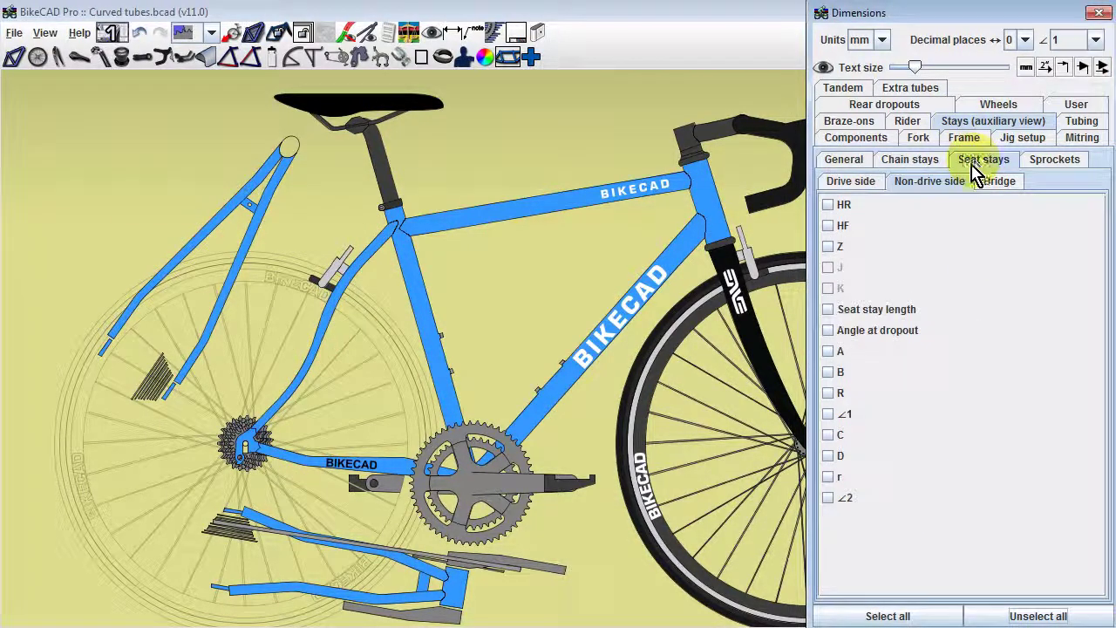
left_click(831, 349)
left_click(829, 372)
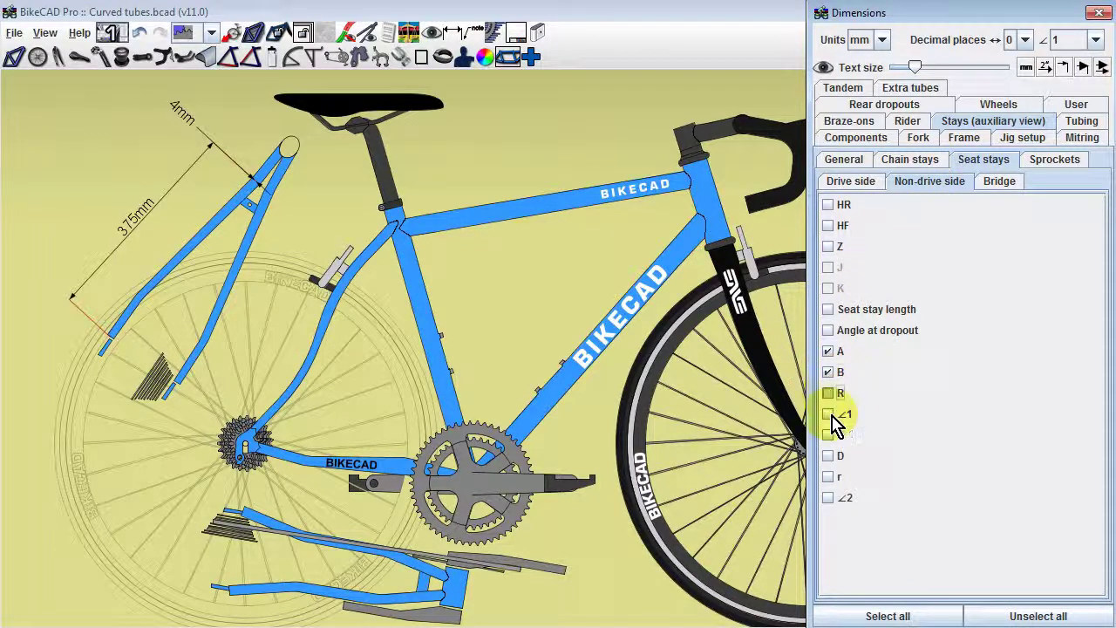
left_click(830, 415)
left_click(830, 434)
left_click(830, 455)
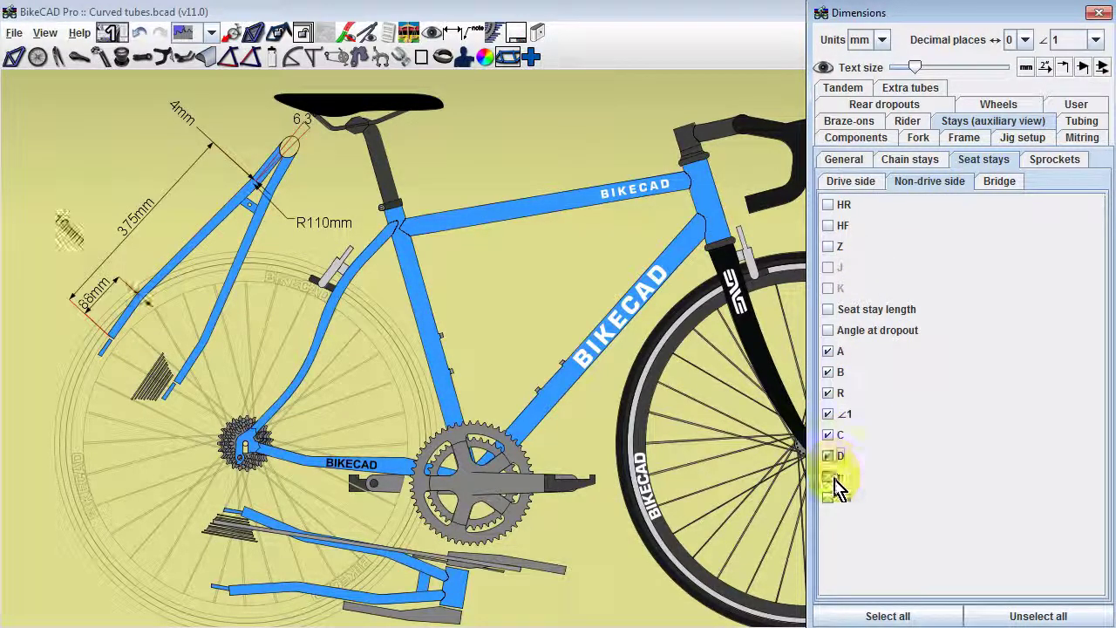
left_click(830, 476)
left_click(832, 497)
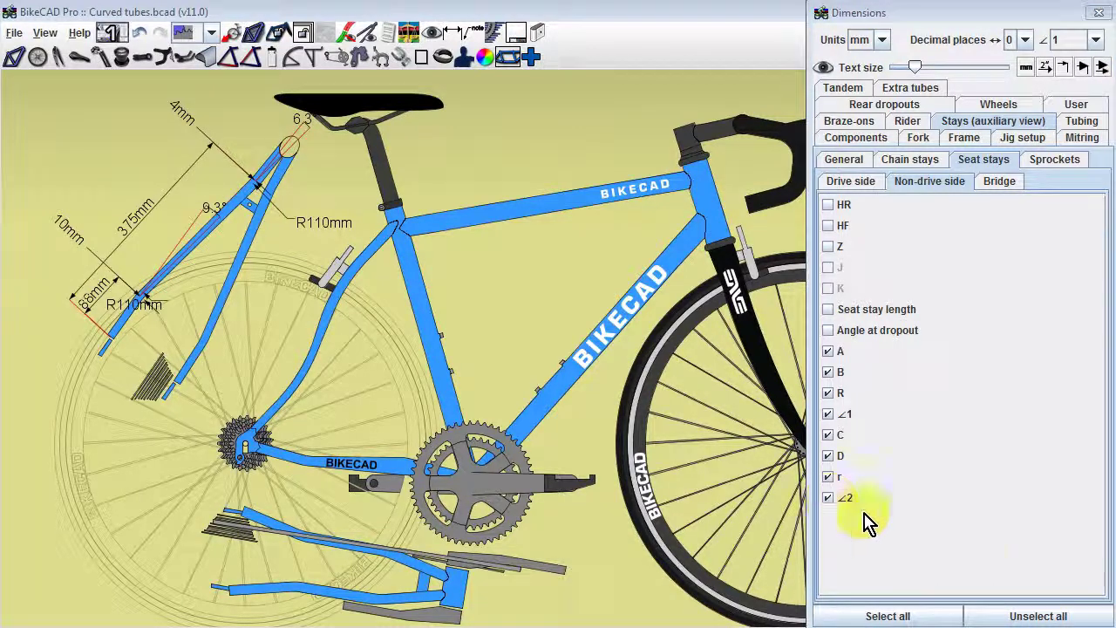
left_click(1029, 614)
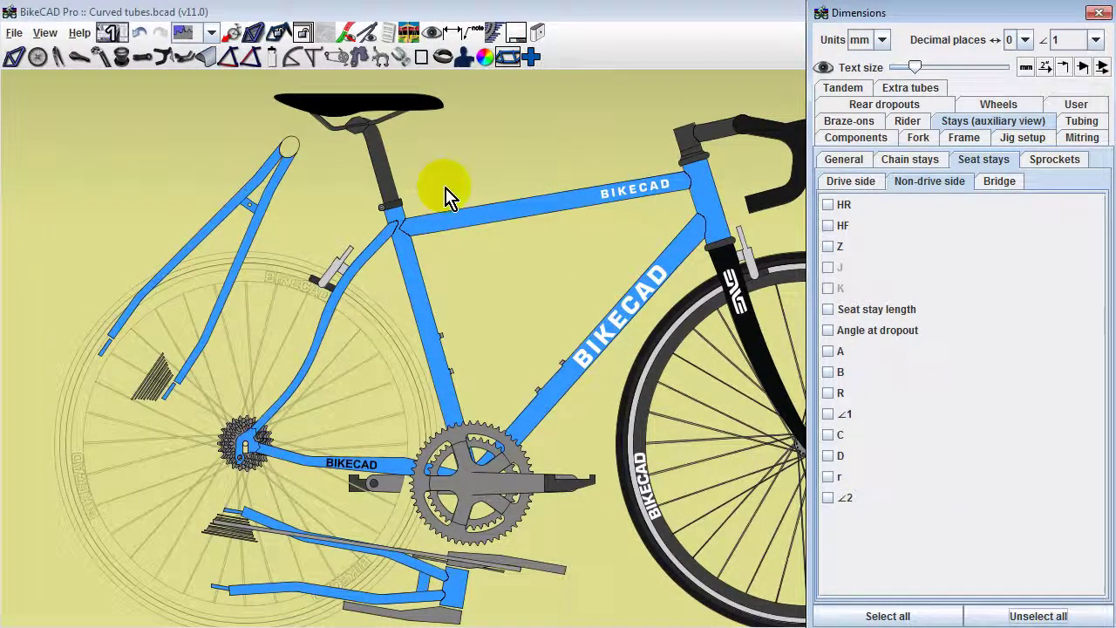
Hide the exploded stays drawing, list the Tubing > Top tube dimension options, and open Tubing
left_click(363, 33)
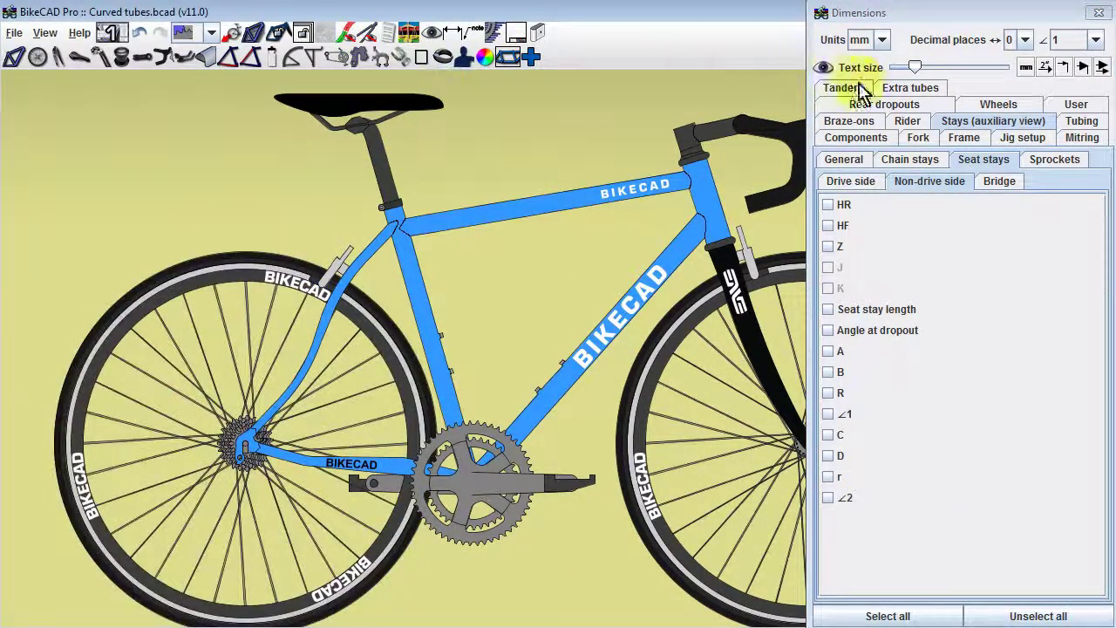
left_click(905, 89)
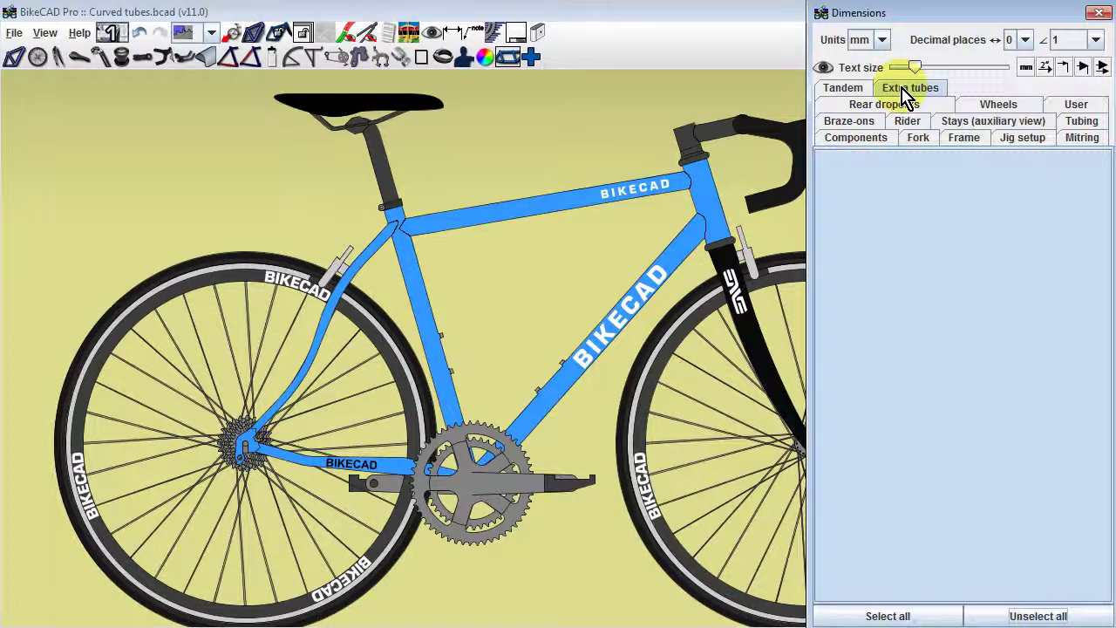
left_click(1076, 122)
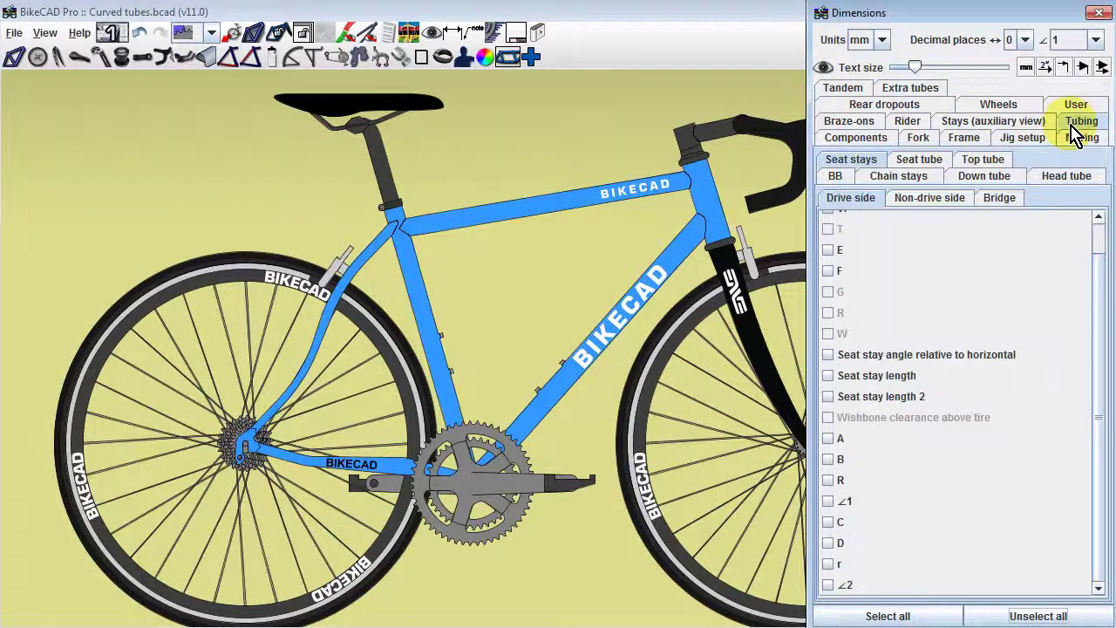
left_click(986, 163)
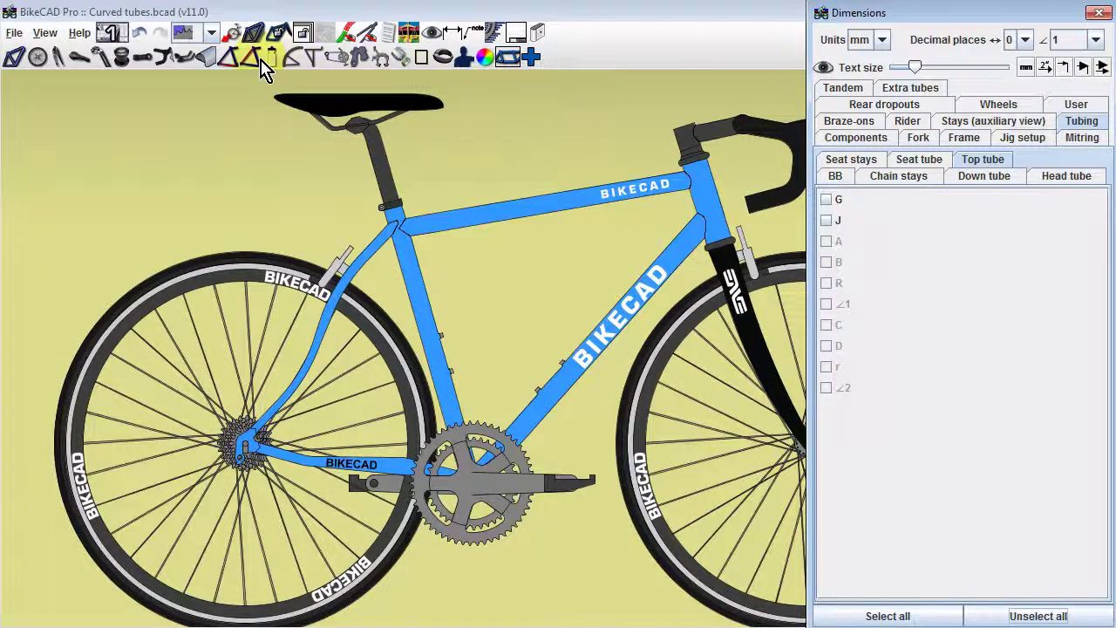
left_click(227, 58)
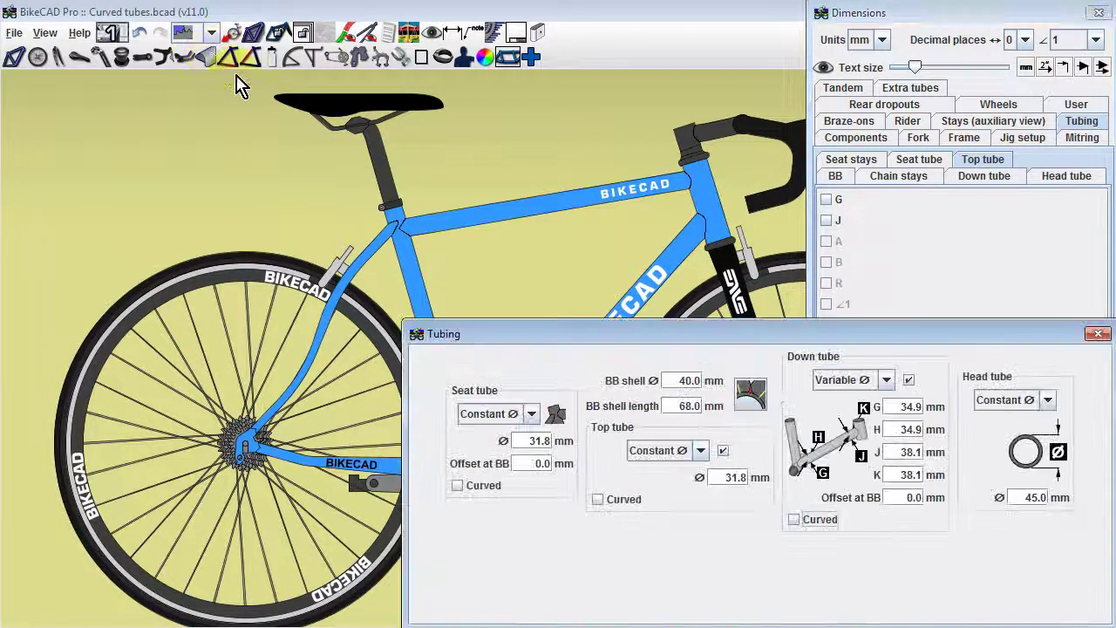
Curve the top tube and show its A 322mm, B 50mm and R450mm dimensions
left_click(596, 499)
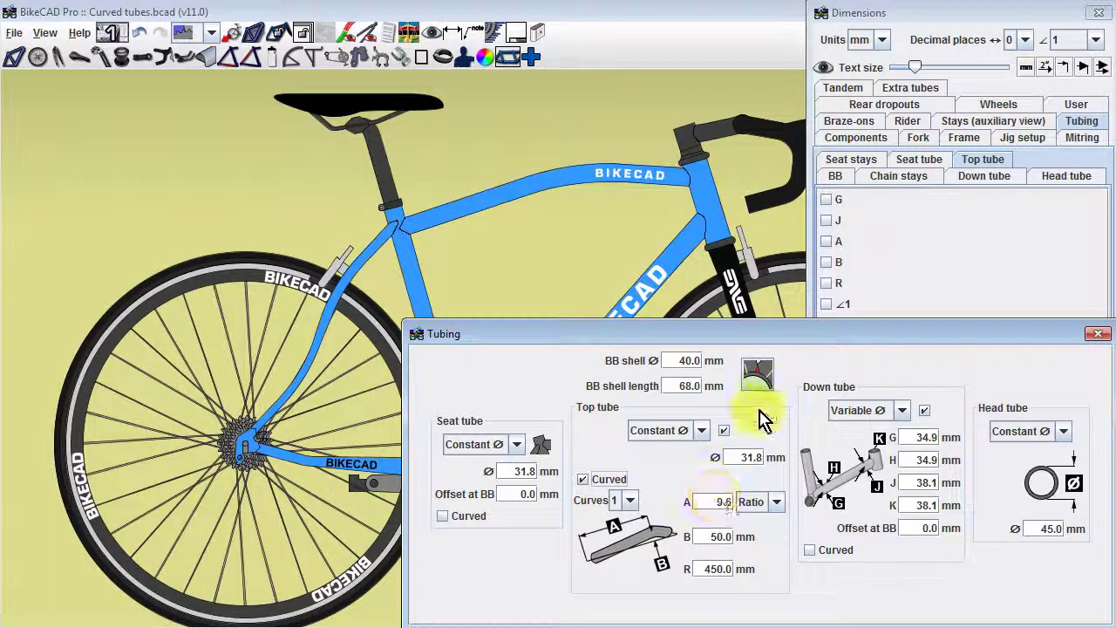
left_click(826, 242)
left_click(826, 263)
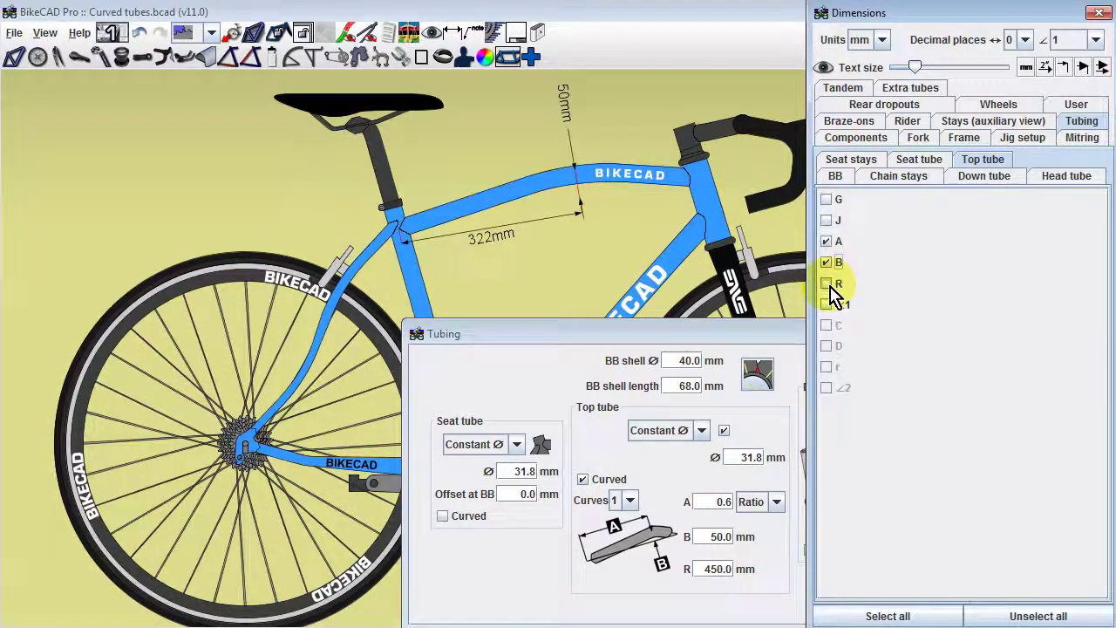
left_click(827, 284)
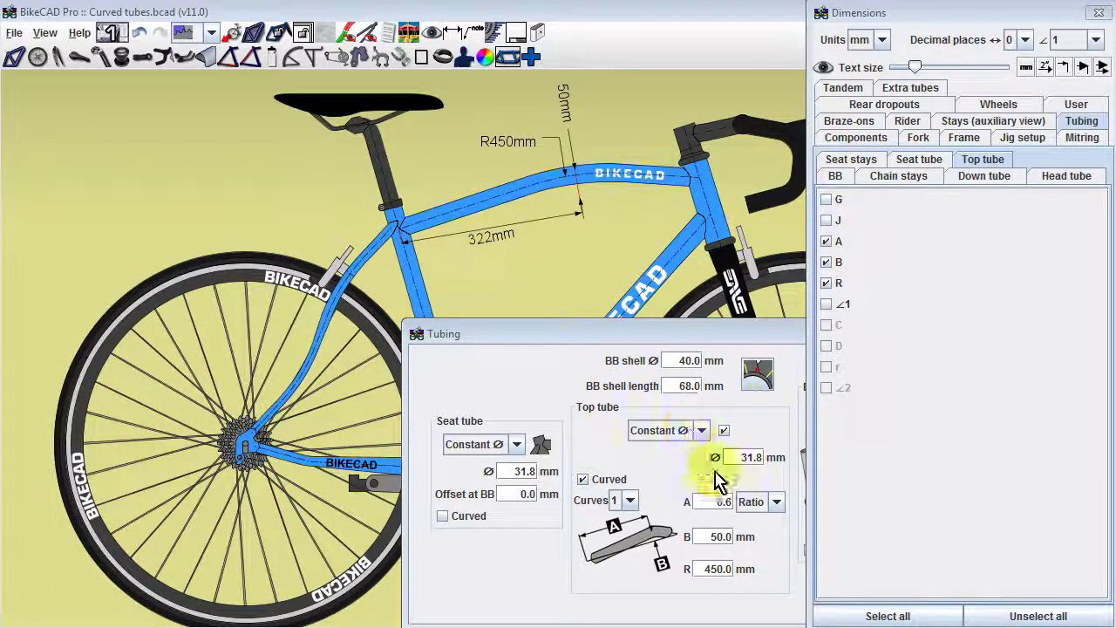
Switch the A dimension's unit to mm, then back to Ratio
left_click(776, 502)
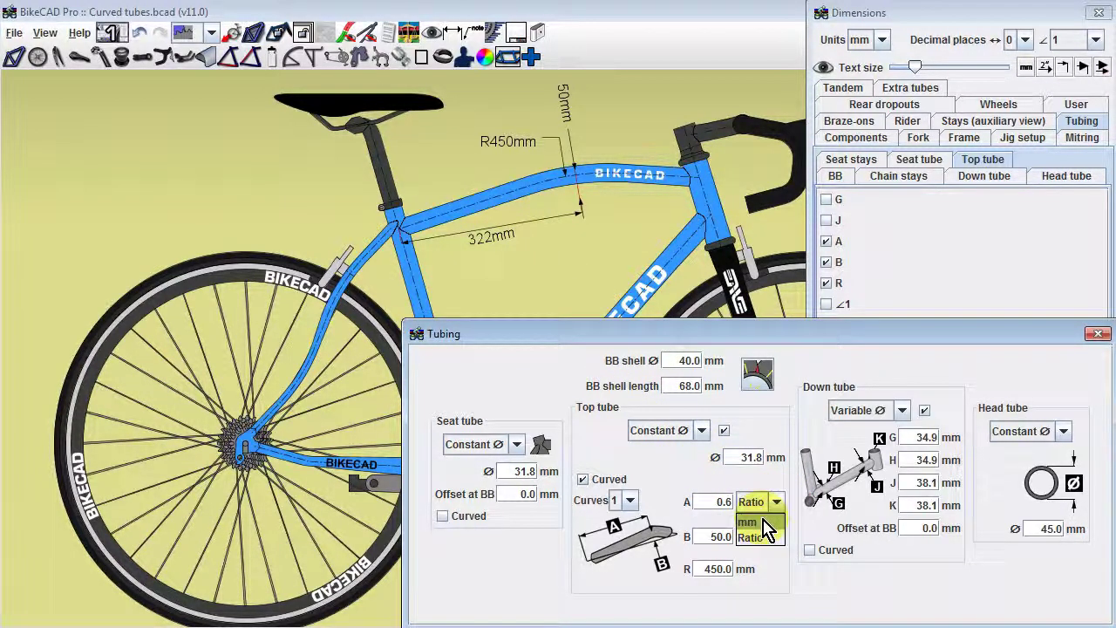
left_click(776, 521)
left_click(776, 506)
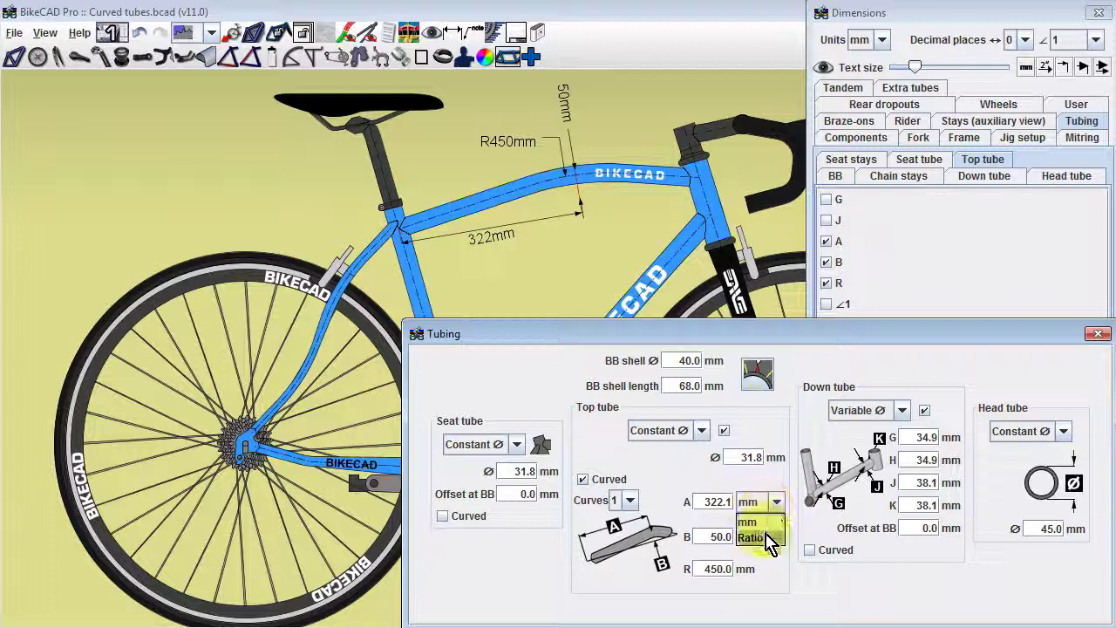
left_click(767, 538)
Set the top tube bend depth B to 70.0, try -70, then revert to 70
double_click(713, 536)
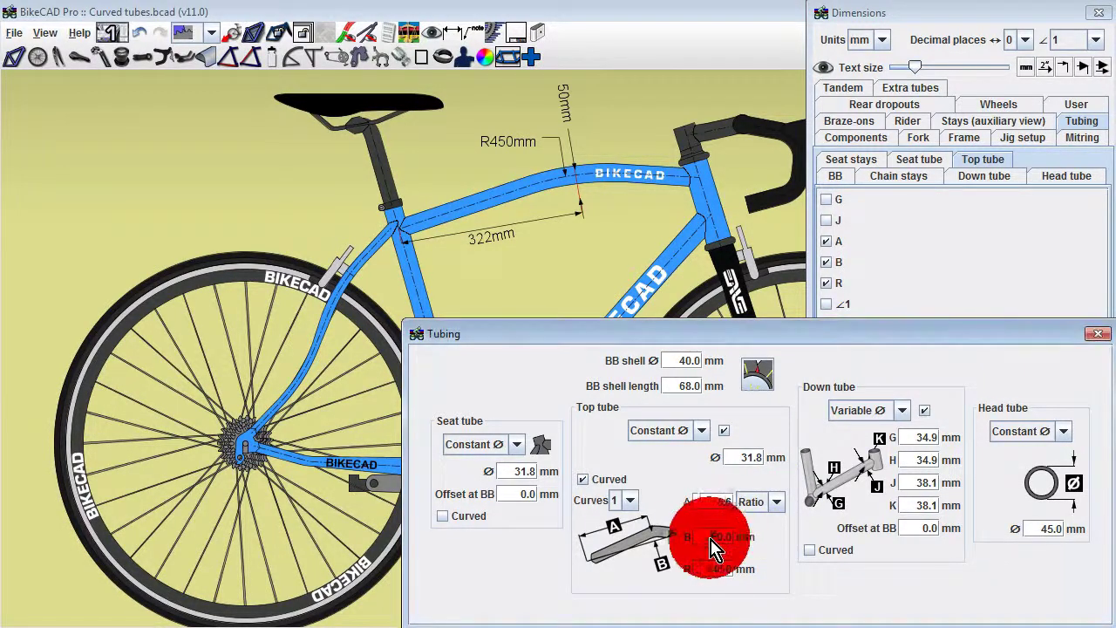
type("70.0")
key("Return")
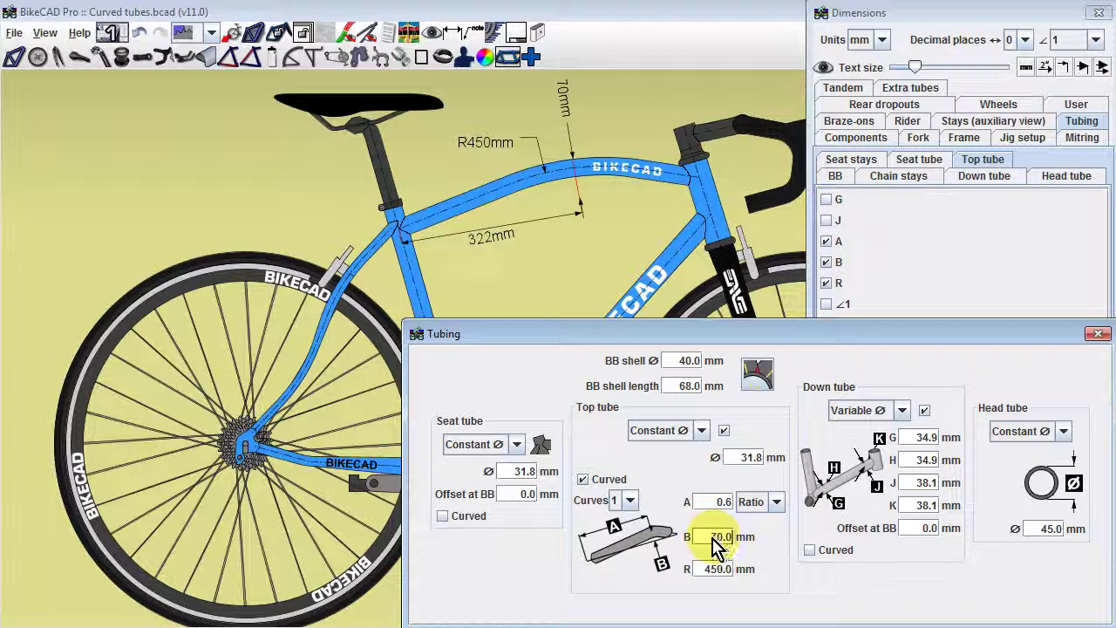
key("Return")
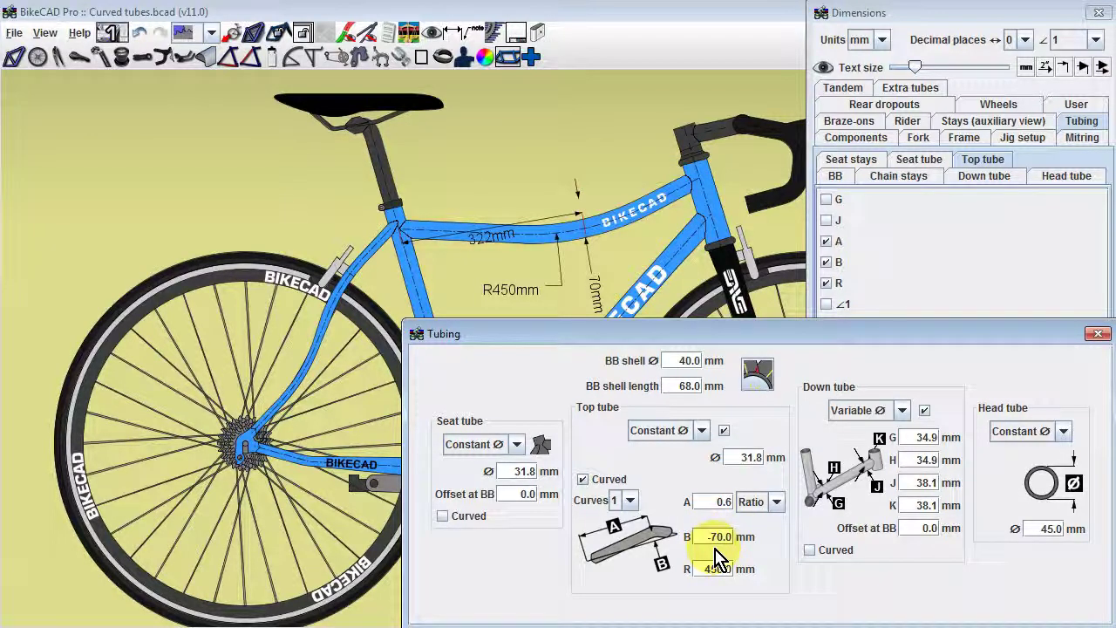
left_click(714, 542)
key("BackSpace")
key("Return")
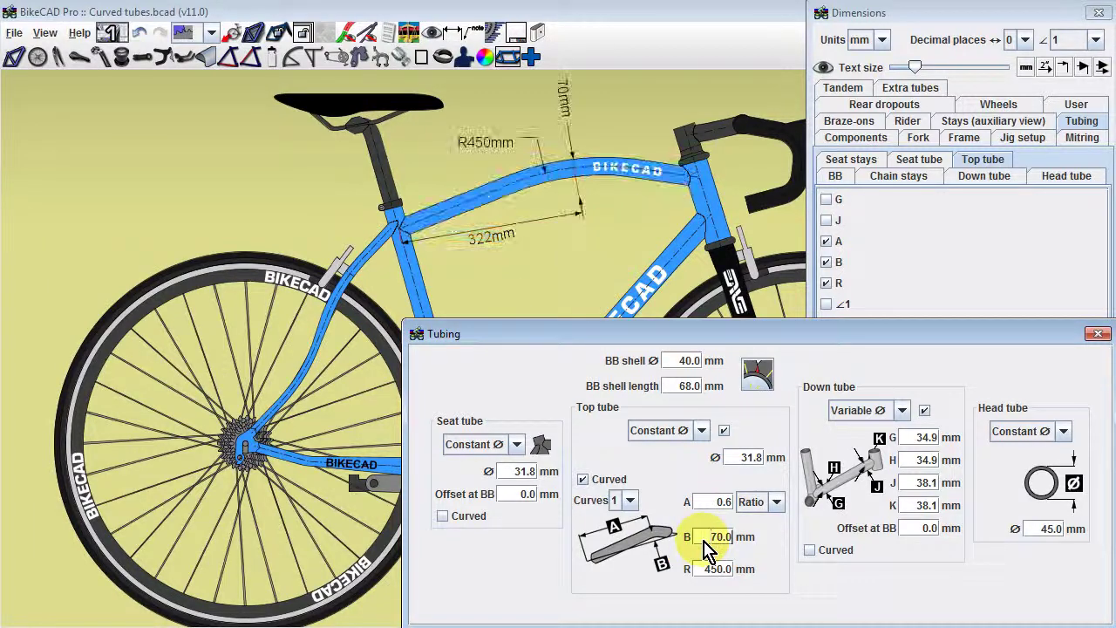
Set the top tube curve radius R to 440 mm
left_click(703, 571)
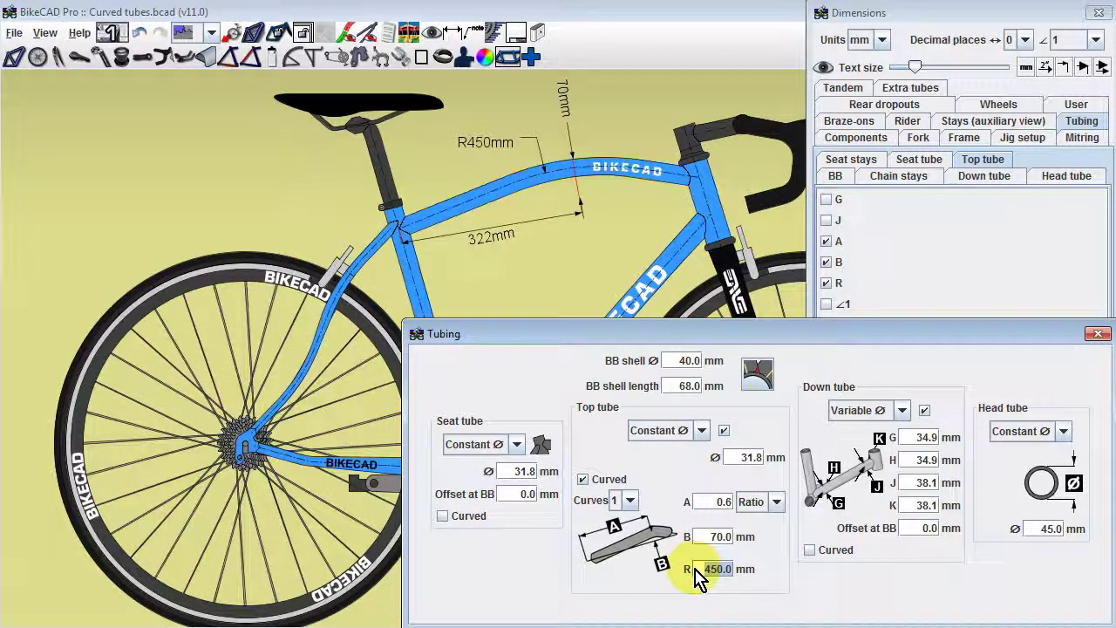
type("0")
key("Return")
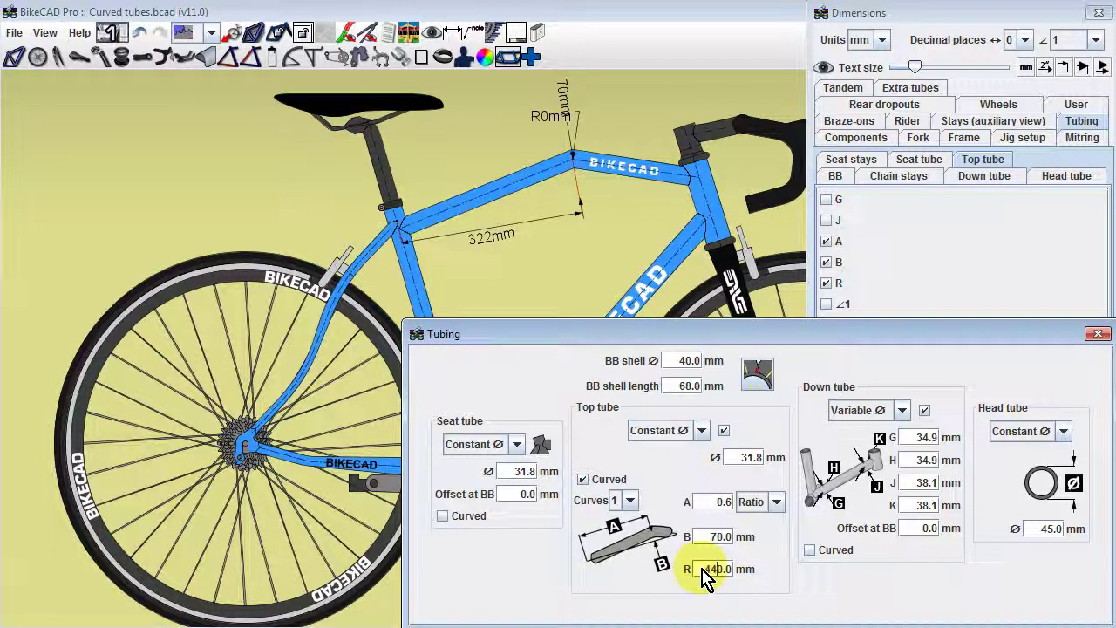
type("44")
key("Return")
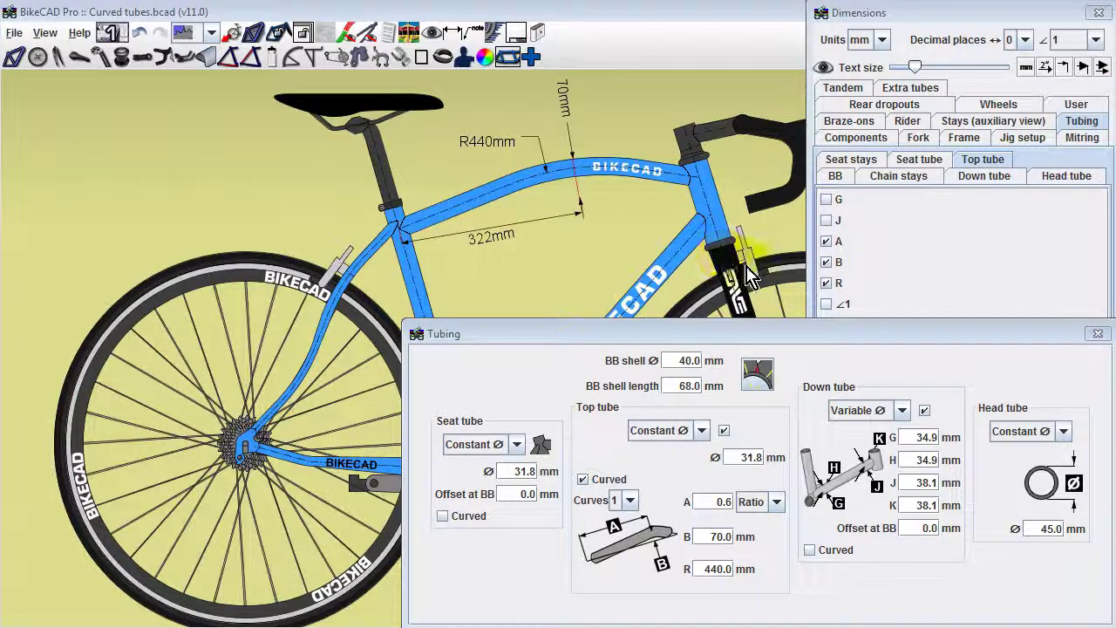
Show the top tube bend angle ∠1 and set bend depth B back to 50 mm (21.9°)
left_click(833, 309)
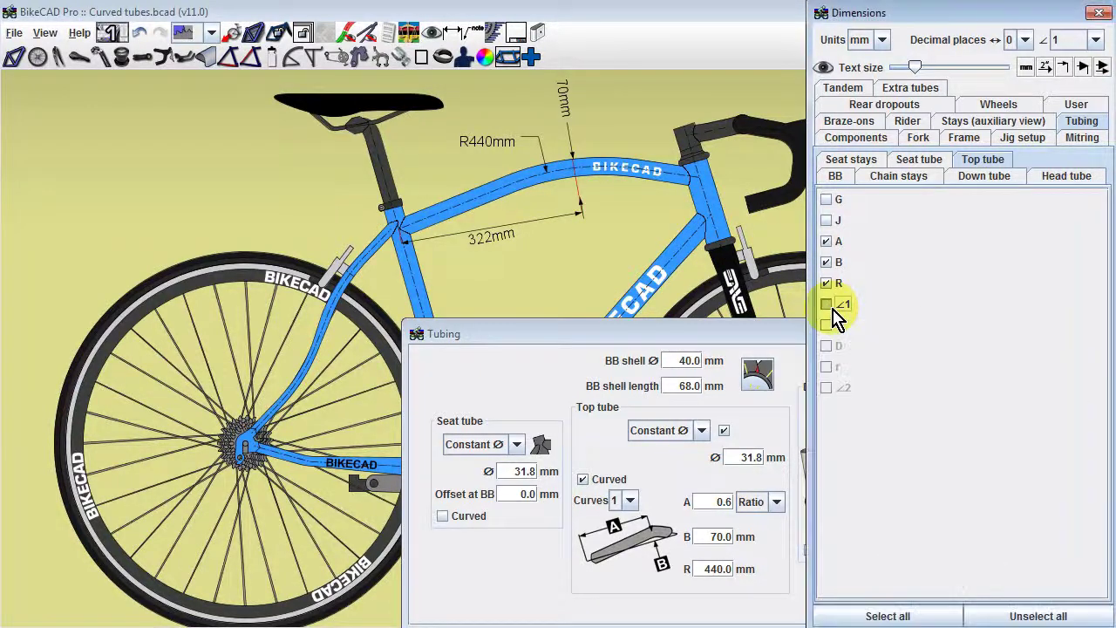
left_click(831, 305)
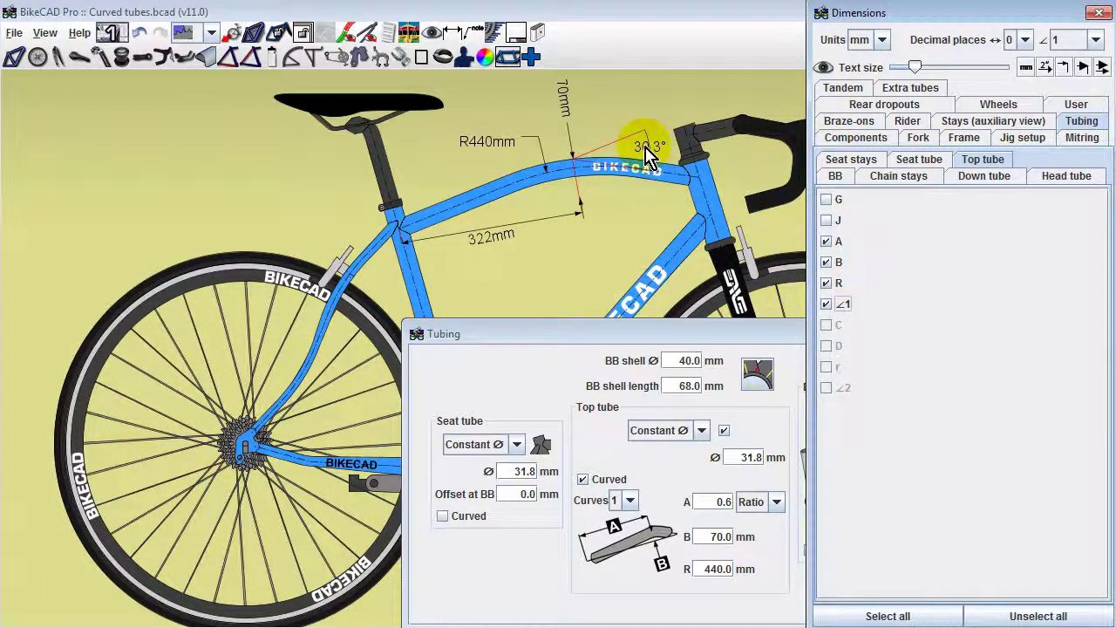
left_click(718, 539)
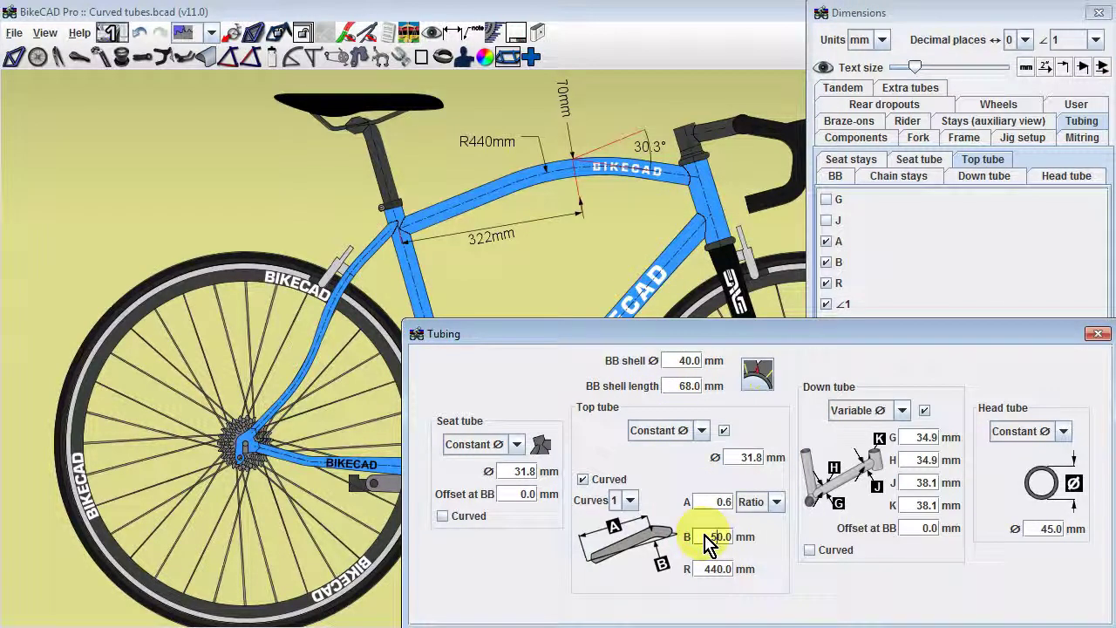
key("Return")
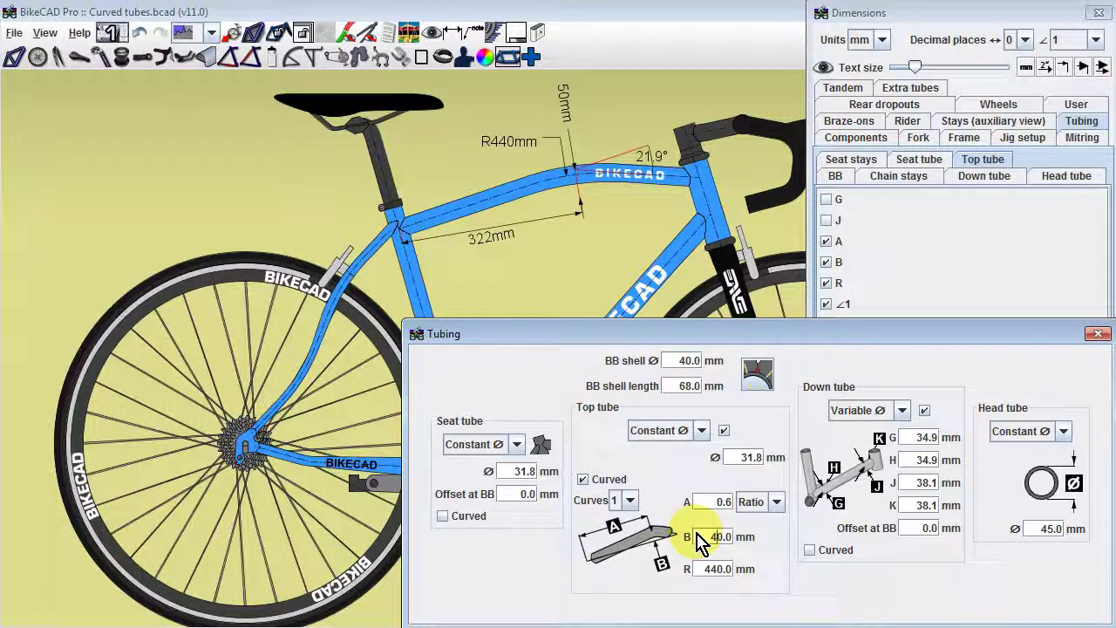
key("Return")
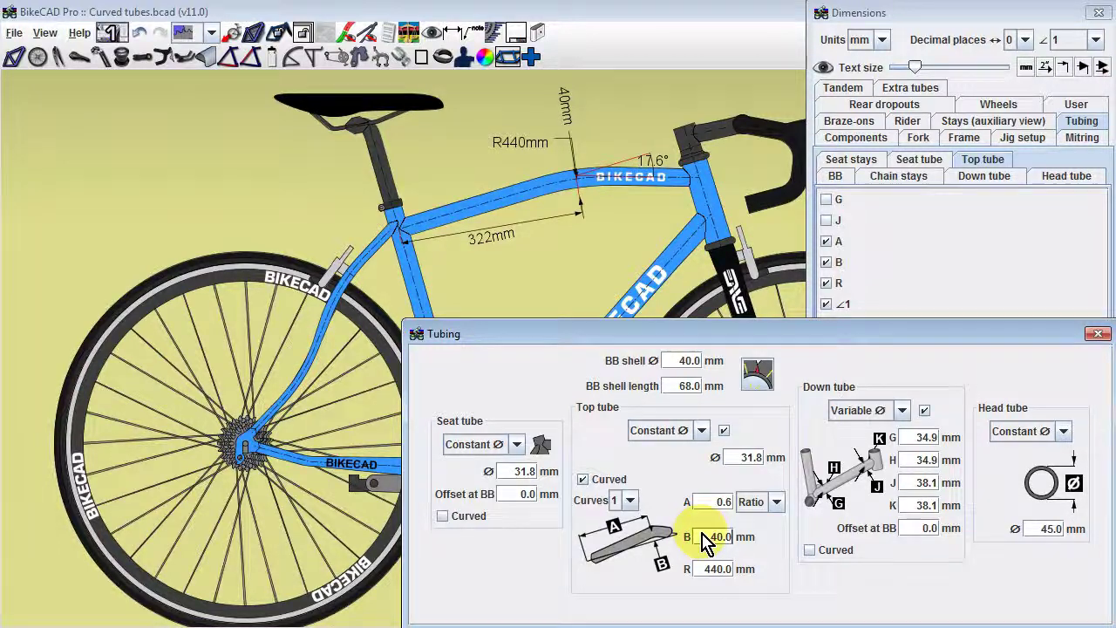
left_click_drag(718, 541, 707, 545)
key("Return")
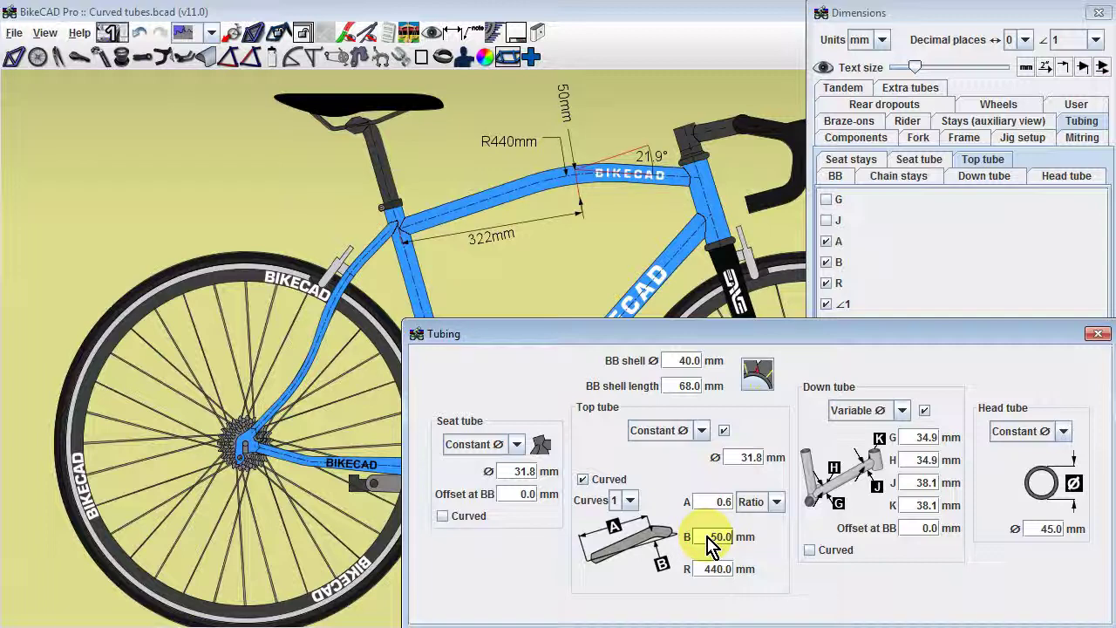
left_click(624, 501)
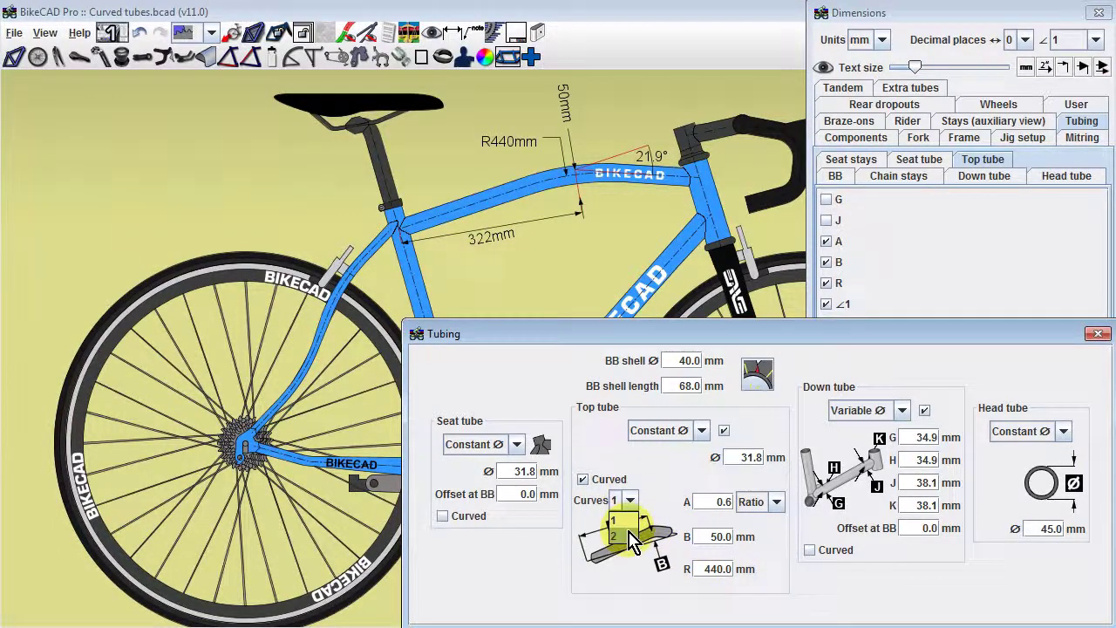
Set the top tube to 2 curves with the second bend's D at -20.0 mm
left_click(632, 538)
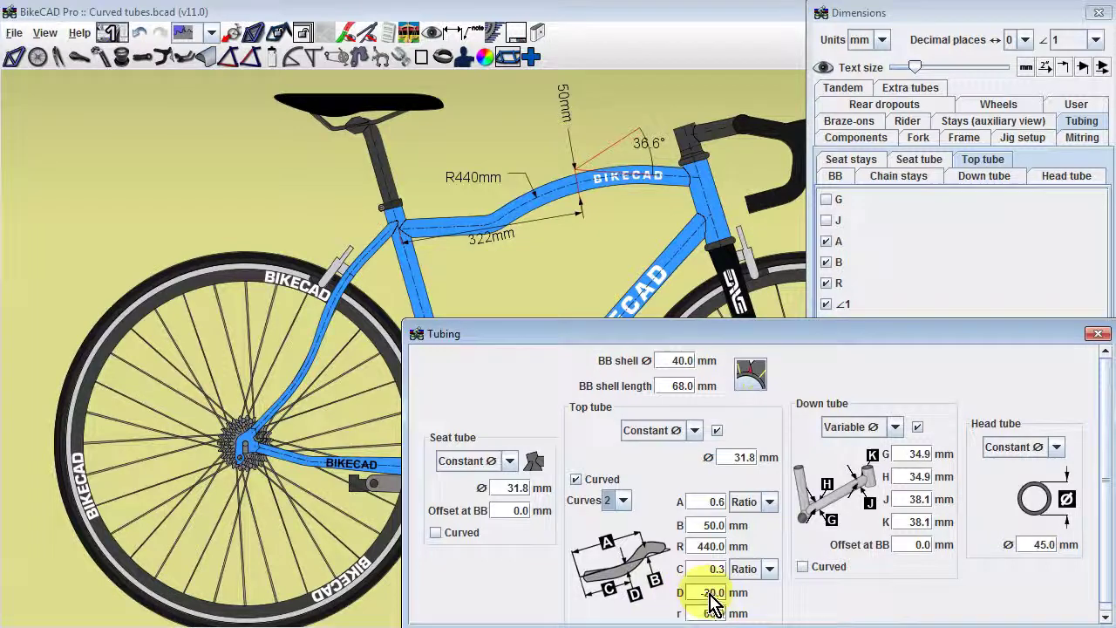
left_click_drag(713, 600, 694, 602)
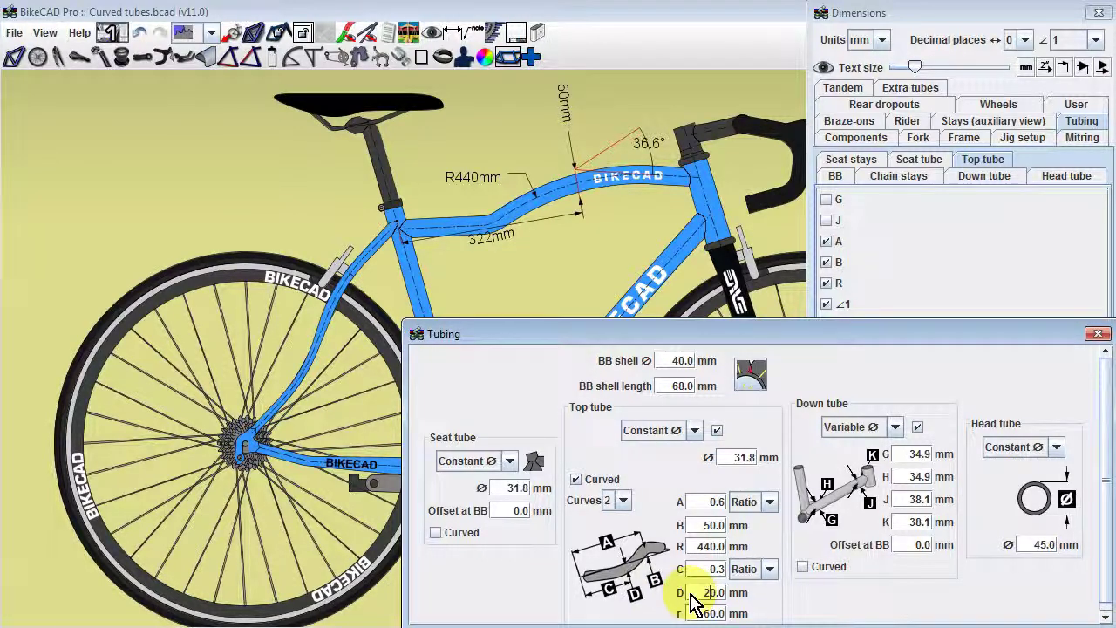
key("Return")
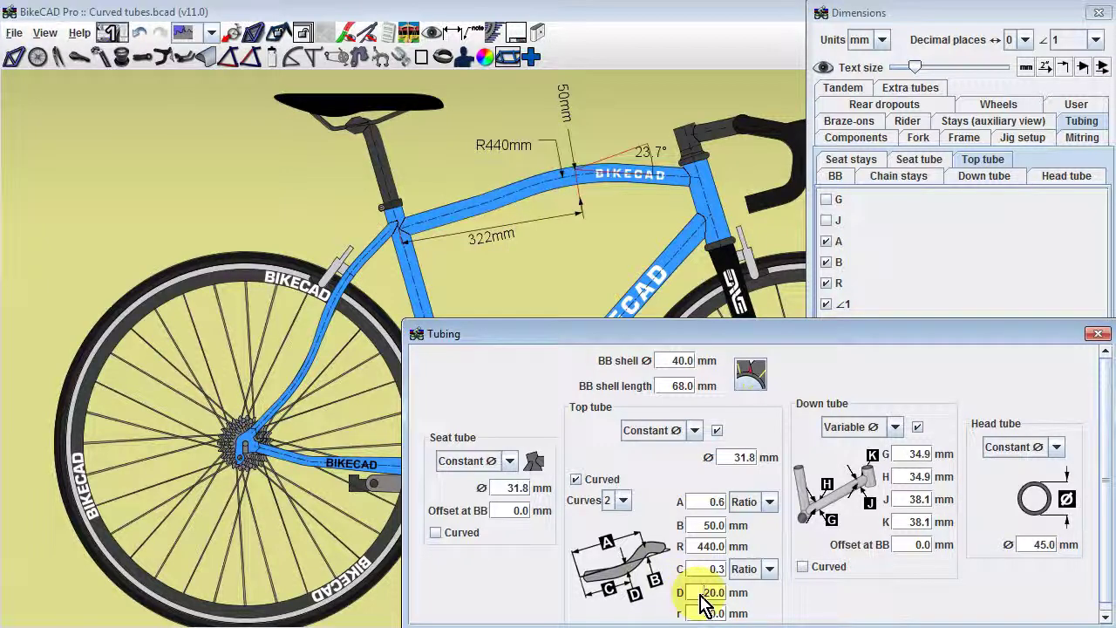
type("-")
key("Return")
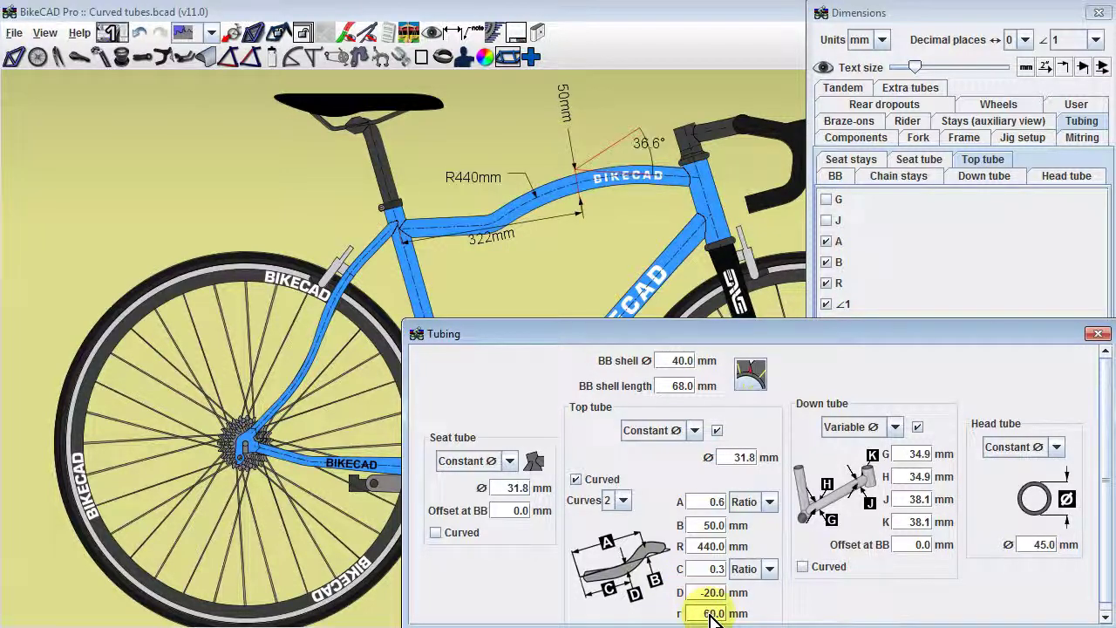
Set the second bend radius r to 111.0 mm and close the Tubing dialog
left_click_drag(714, 617, 703, 615)
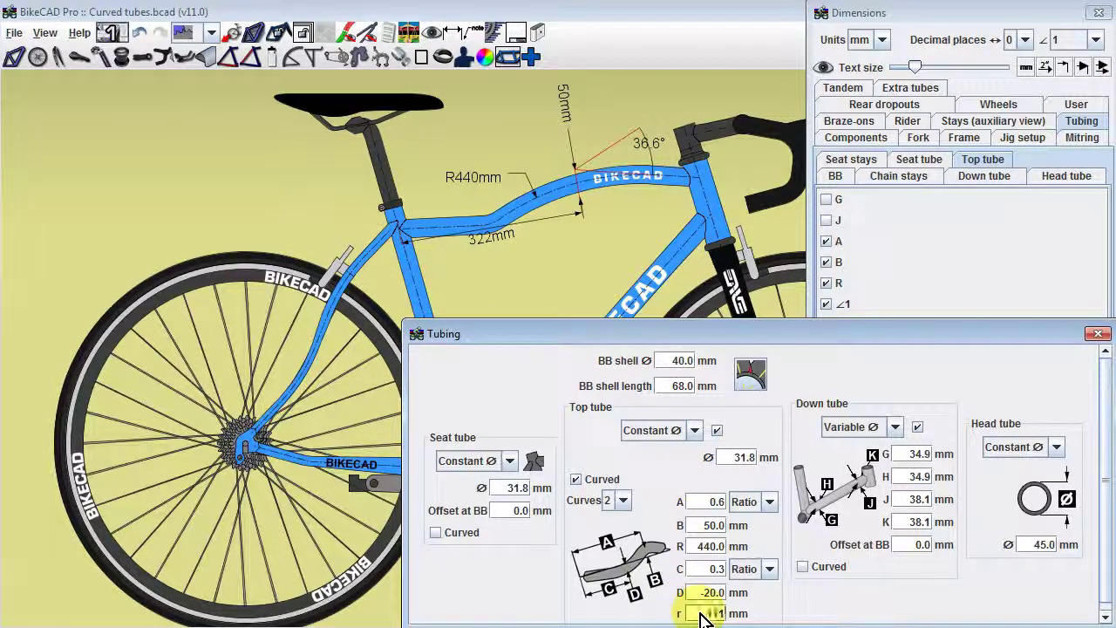
type("111.0")
key("Return")
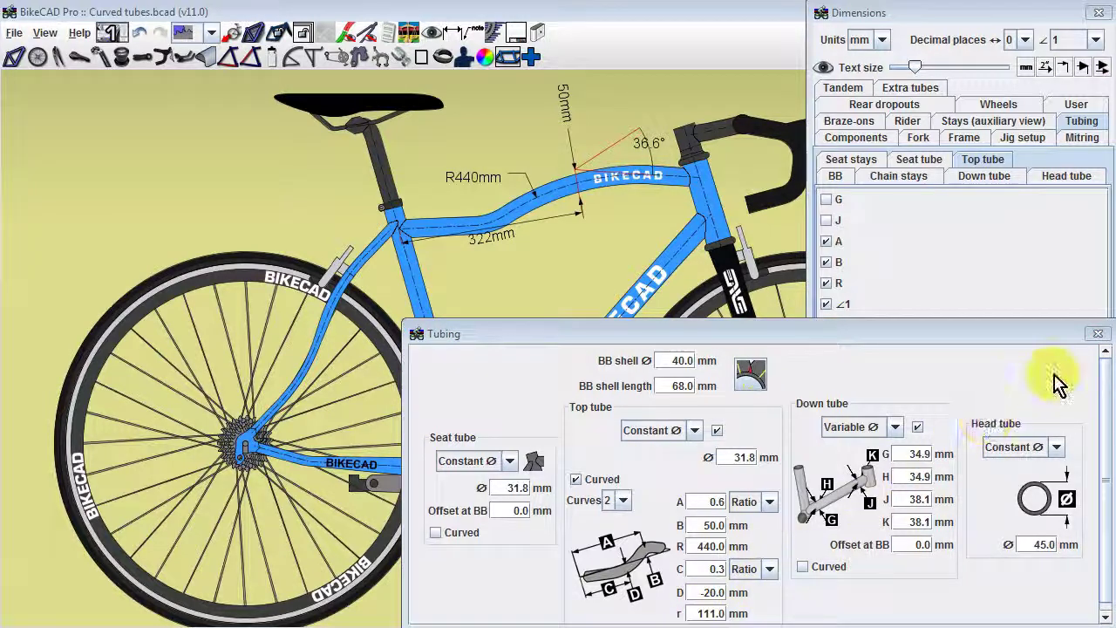
left_click(1098, 335)
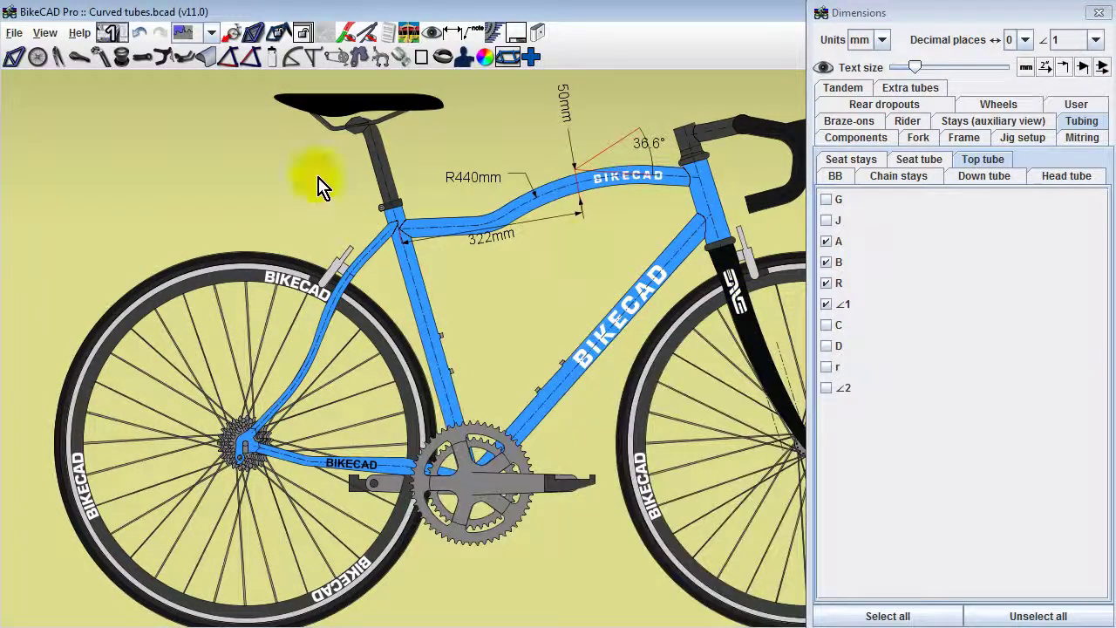
Review the primary dimensions so top tube A reads 323 mm with a 36.5° bend angle
left_click(12, 61)
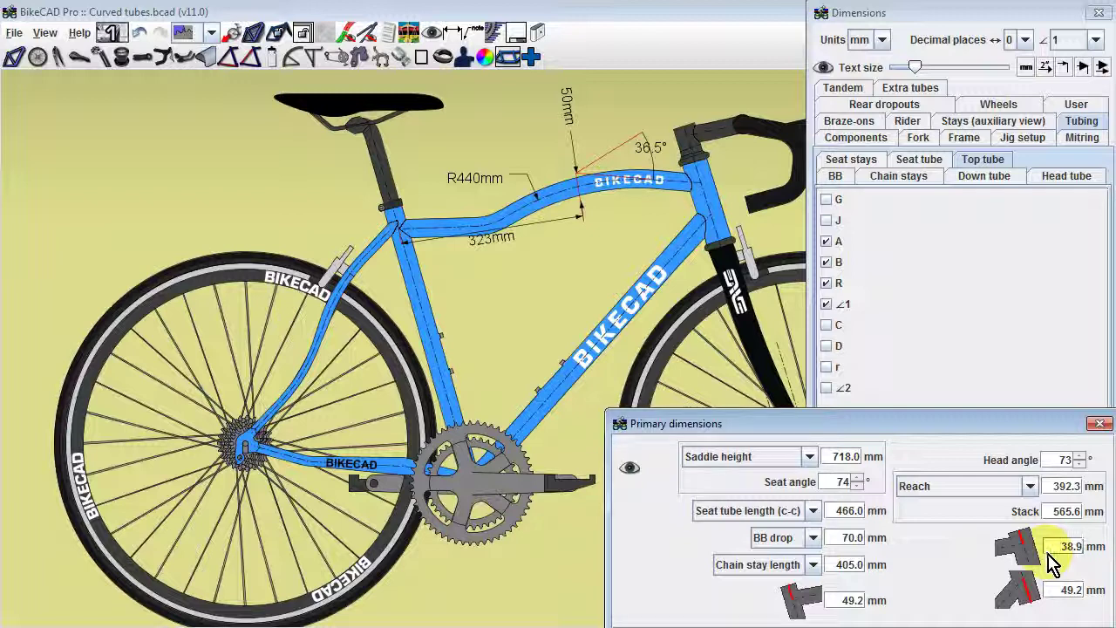
left_click(1098, 425)
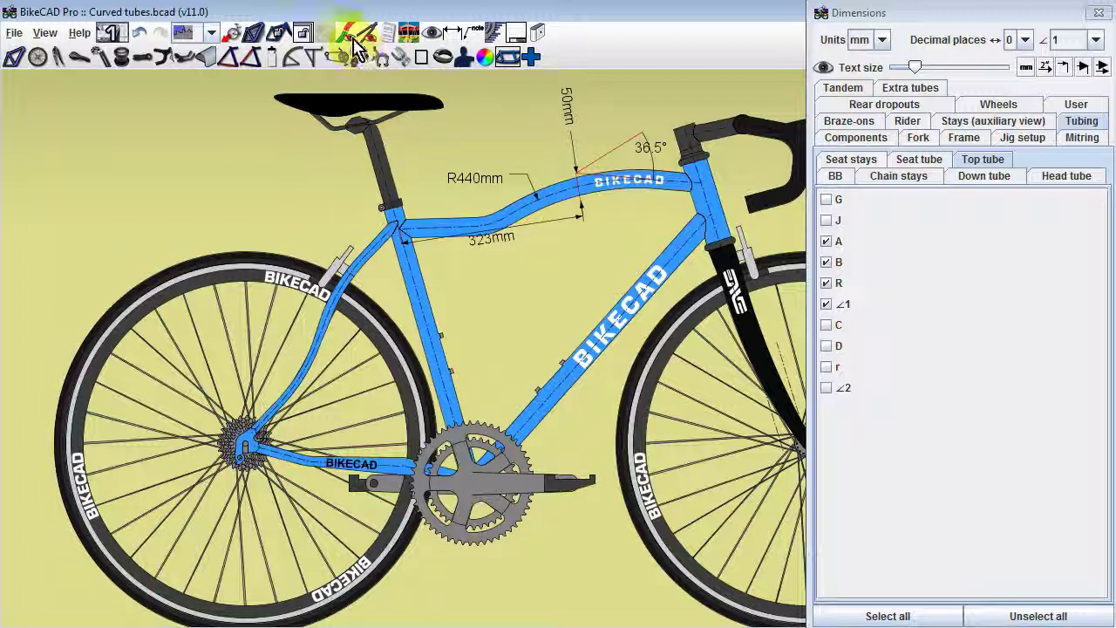
Enable the problem curves checker to highlight the curved top tube, seat stays and chain stays
mouse_move(355, 43)
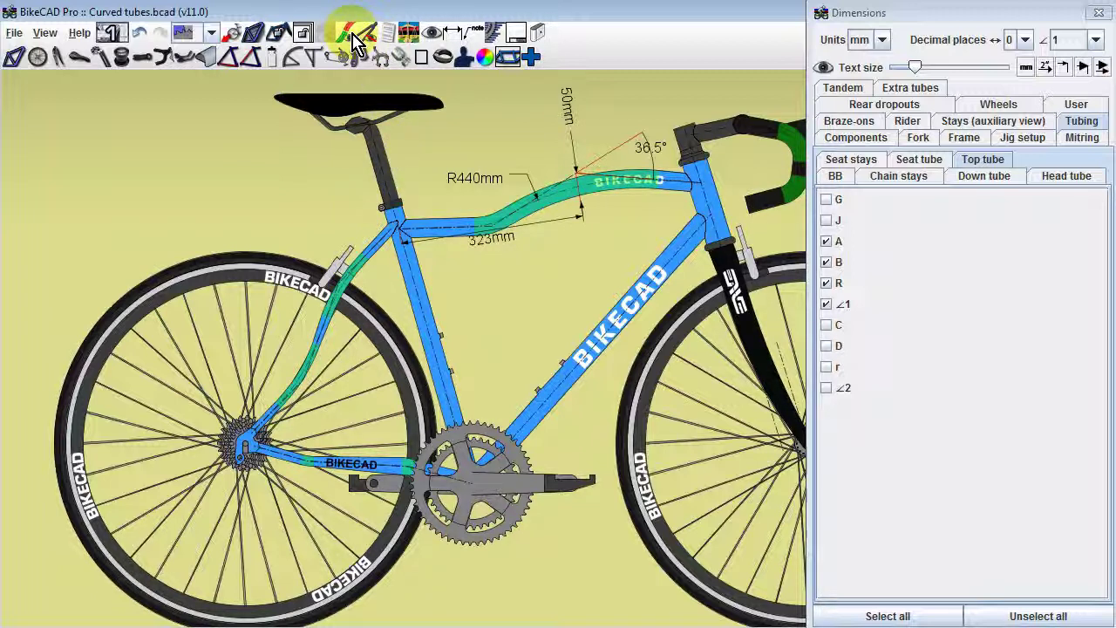